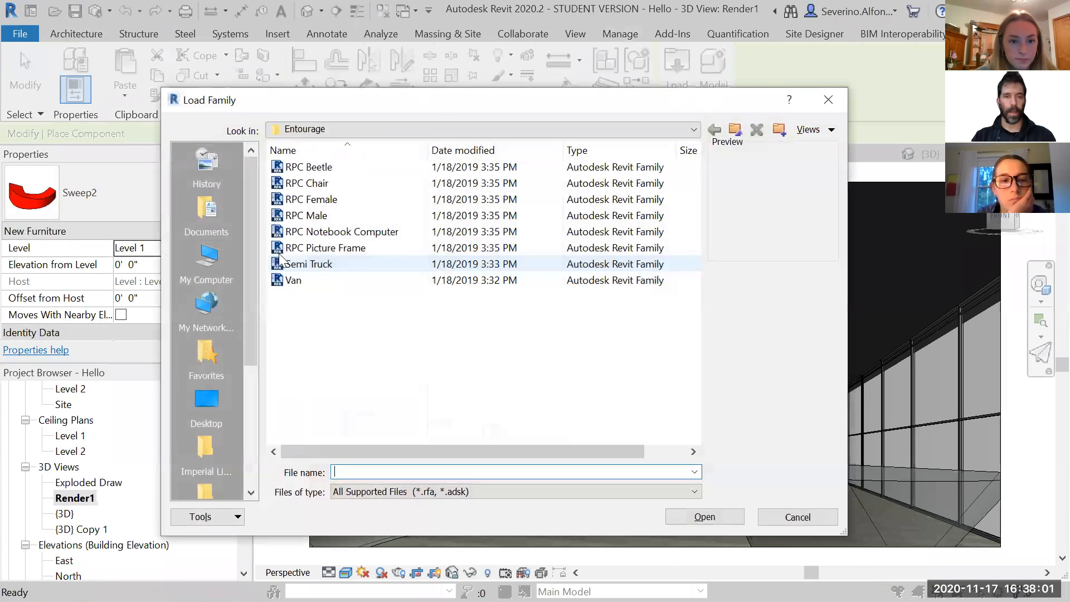
# - Browse the family library from Entourage to the US Imperial > Lighting > Architectural > Internal folder
pyautogui.click(736, 129)
pyautogui.click(737, 132)
pyautogui.click(715, 131)
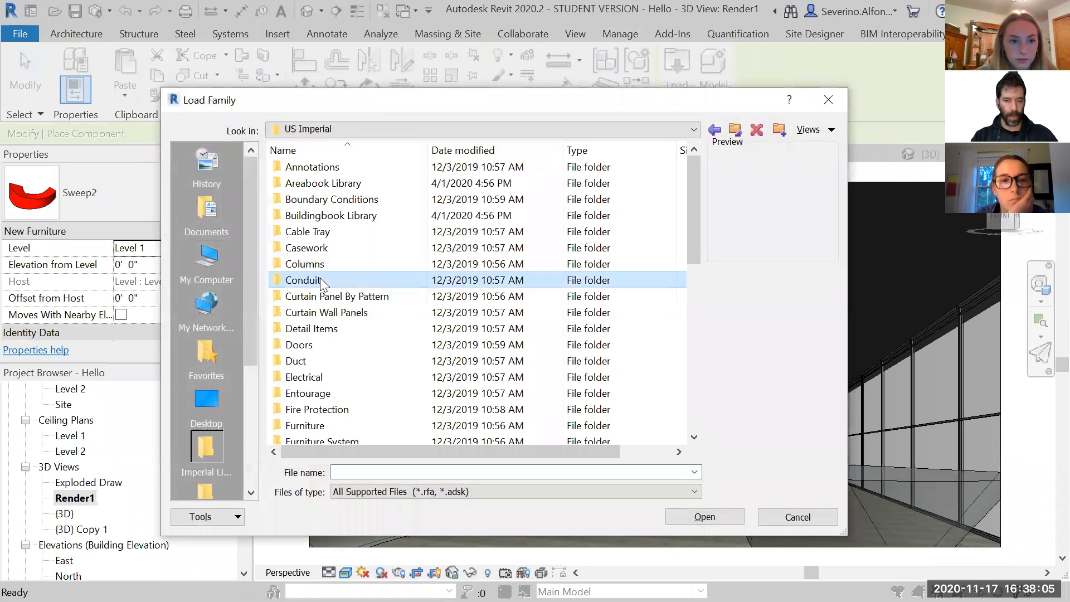
pyautogui.scroll(-6, 321, 282)
pyautogui.click(312, 168)
pyautogui.doubleClick(321, 168)
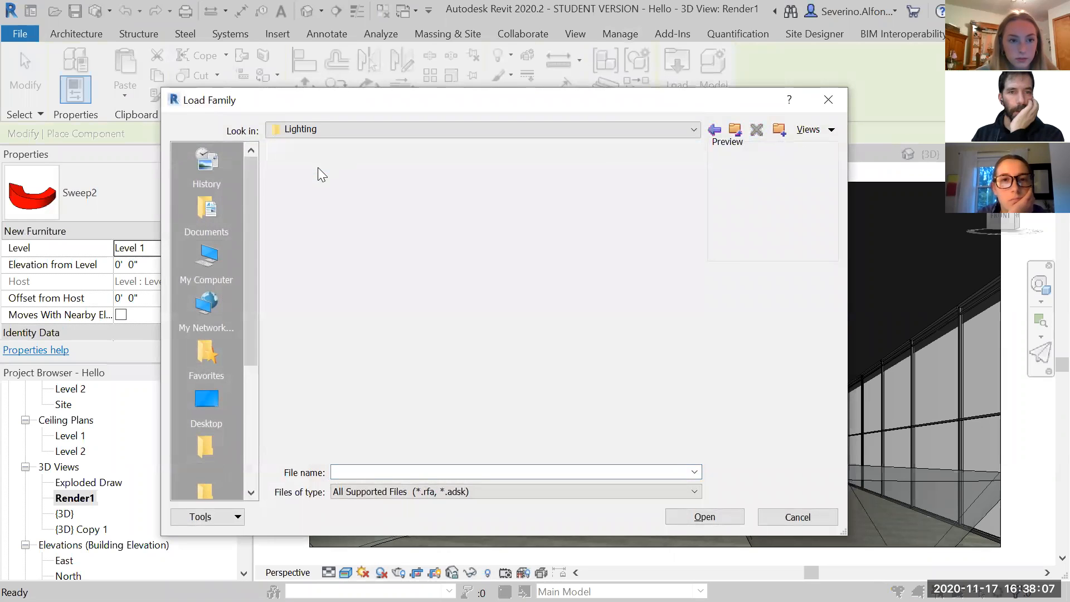
pyautogui.doubleClick(305, 169)
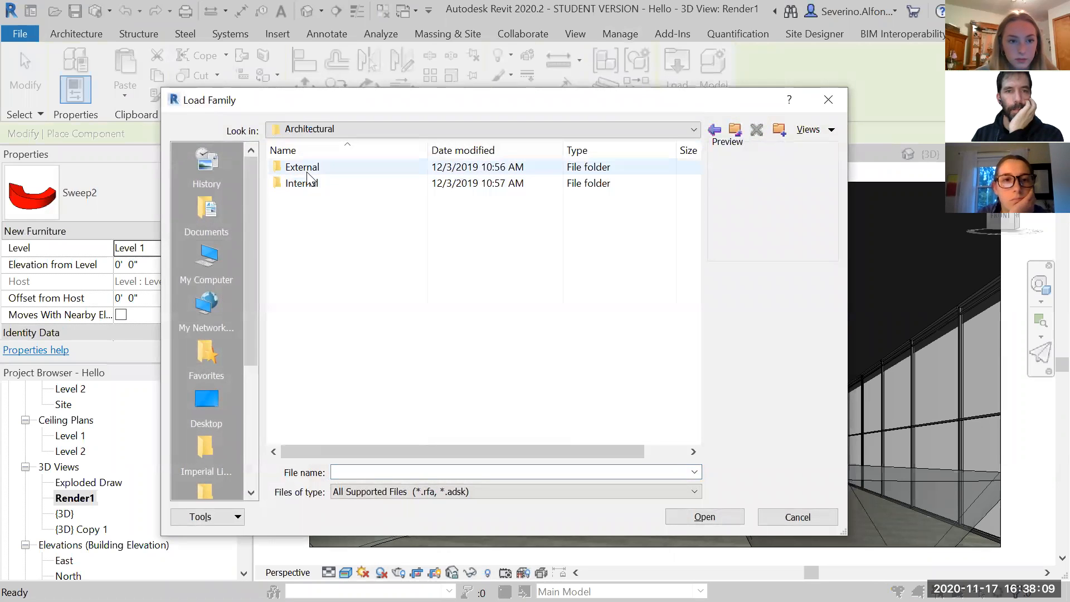
pyautogui.doubleClick(308, 185)
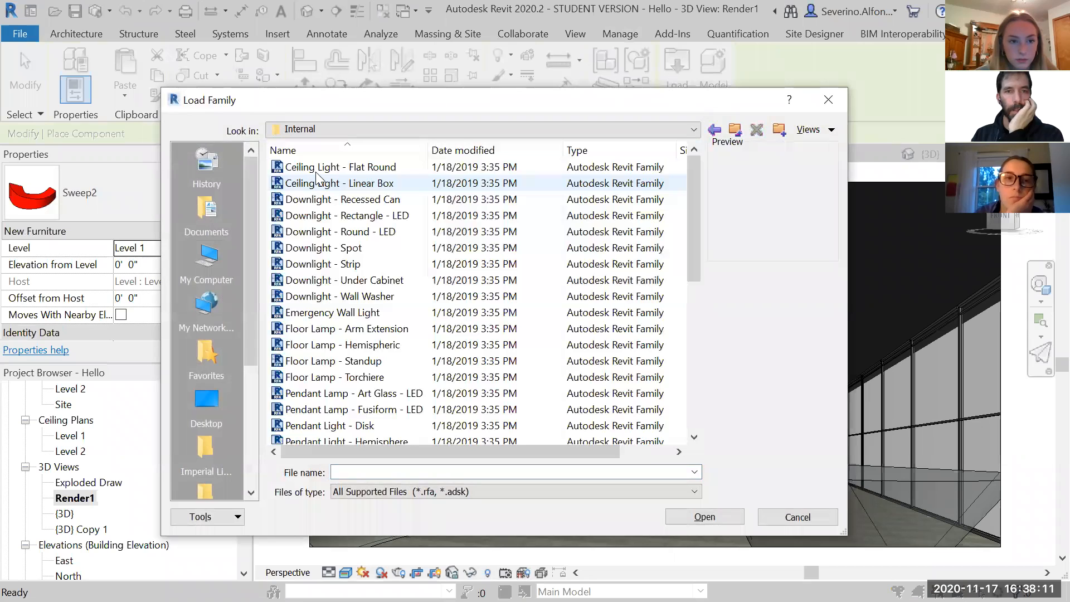
# - Preview the internal light families, comparing the ceiling lights, downlights and floor lamps
pyautogui.click(325, 186)
pyautogui.press('Down')
pyautogui.press('Down')
pyautogui.press('Down')
pyautogui.press('Down')
pyautogui.press('Down')
pyautogui.press('Down')
pyautogui.press('Down')
pyautogui.press('Down')
pyautogui.press('Down')
pyautogui.press('Down')
pyautogui.press('Down')
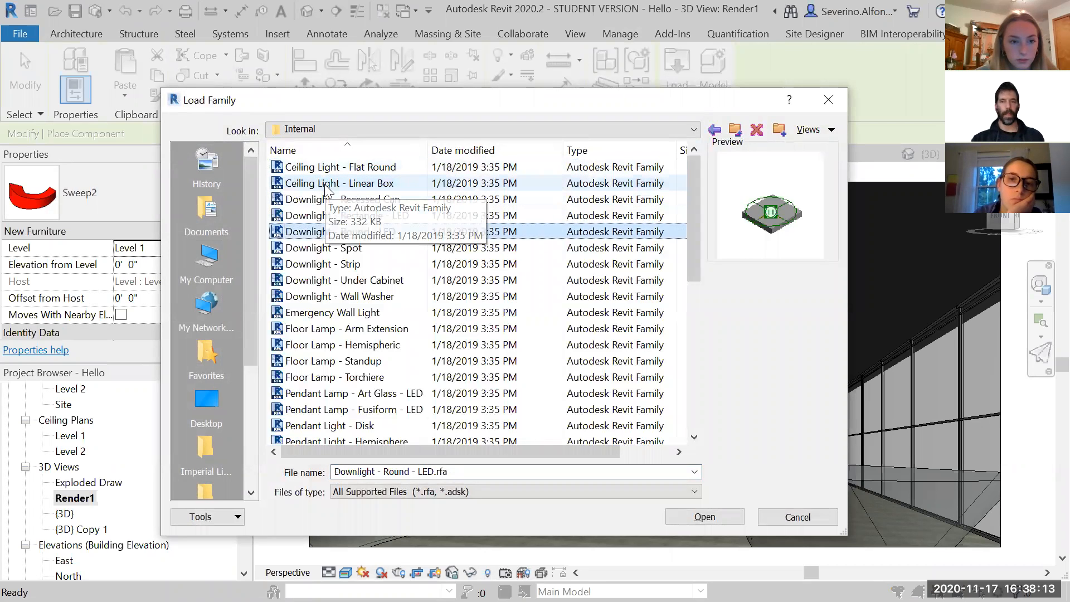
pyautogui.press('Down')
pyautogui.press('Down')
pyautogui.press('Down')
pyautogui.press('Up')
pyautogui.press('Up')
pyautogui.press('Up')
pyautogui.press('Up')
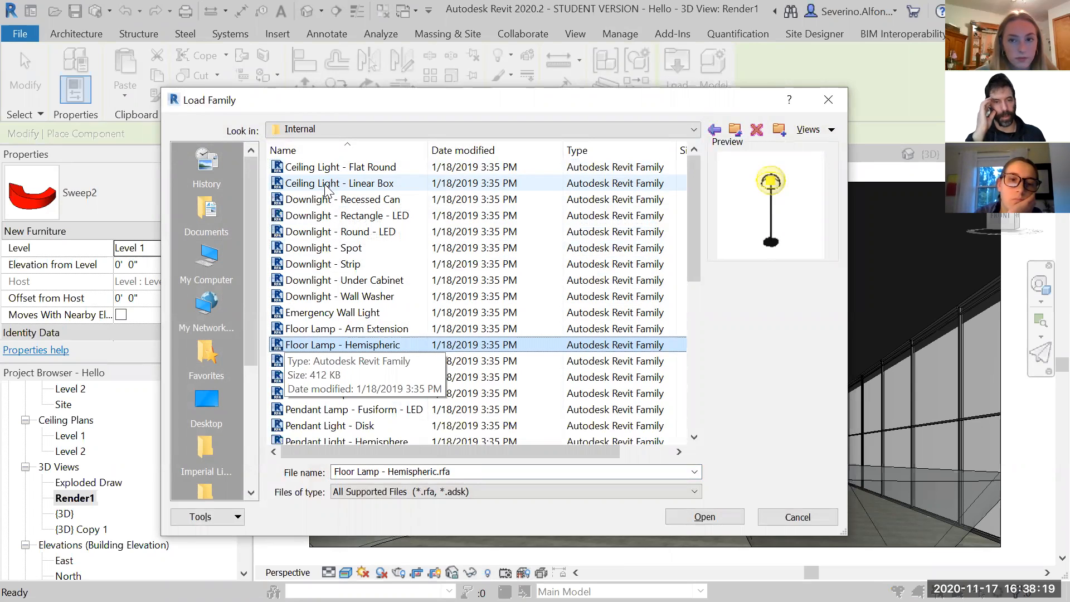
pyautogui.press('Up')
pyautogui.press('Up')
pyautogui.press('Up')
pyautogui.press('Up')
pyautogui.press('Up')
pyautogui.press('Up')
pyautogui.press('Up')
pyautogui.press('Up')
pyautogui.press('Up')
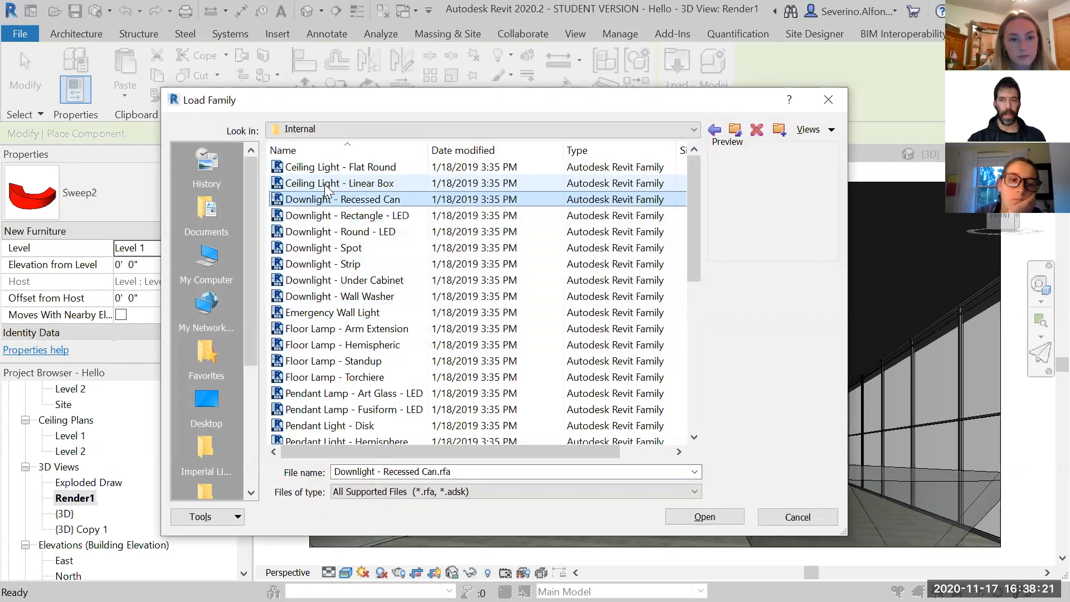
pyautogui.press('Up')
pyautogui.press('Up')
pyautogui.press('Down')
pyautogui.press('Down')
pyautogui.press('Up')
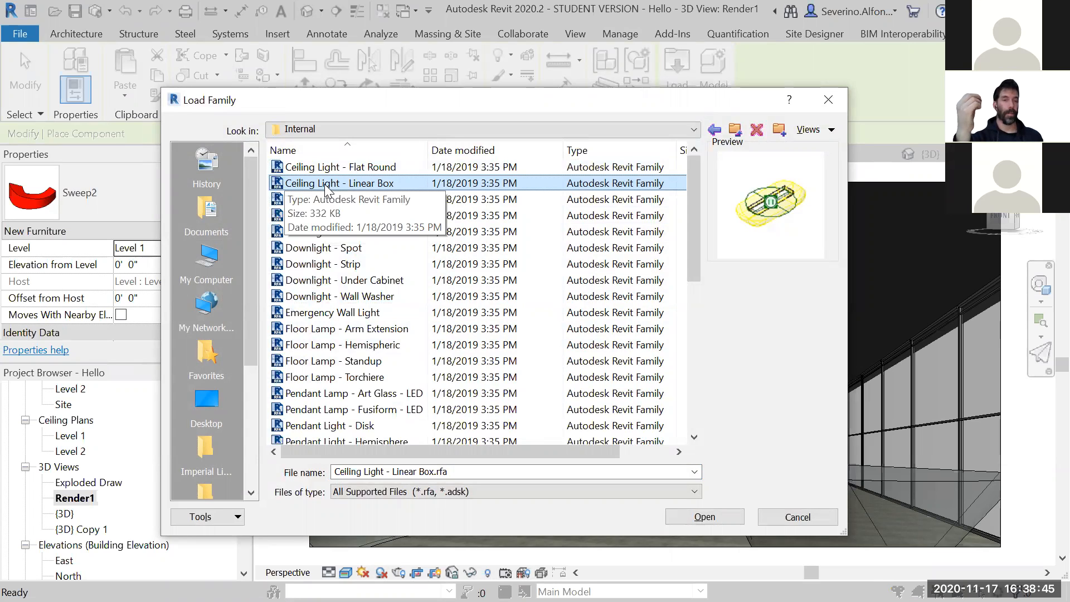
# - Load the Ceiling Light - Flat Round family into the project and leave component placement
pyautogui.click(337, 248)
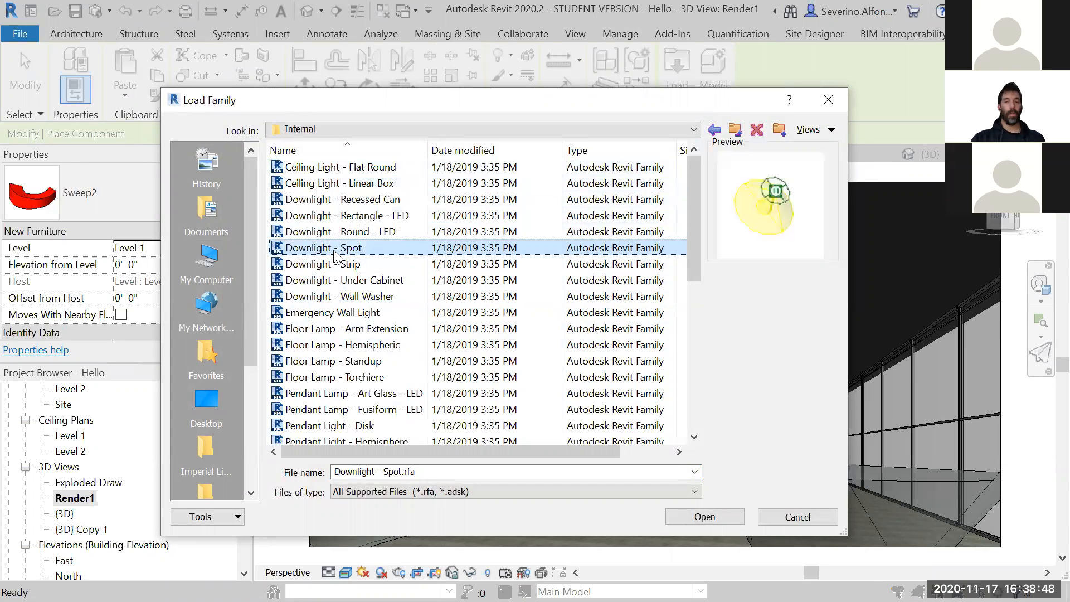
pyautogui.click(334, 167)
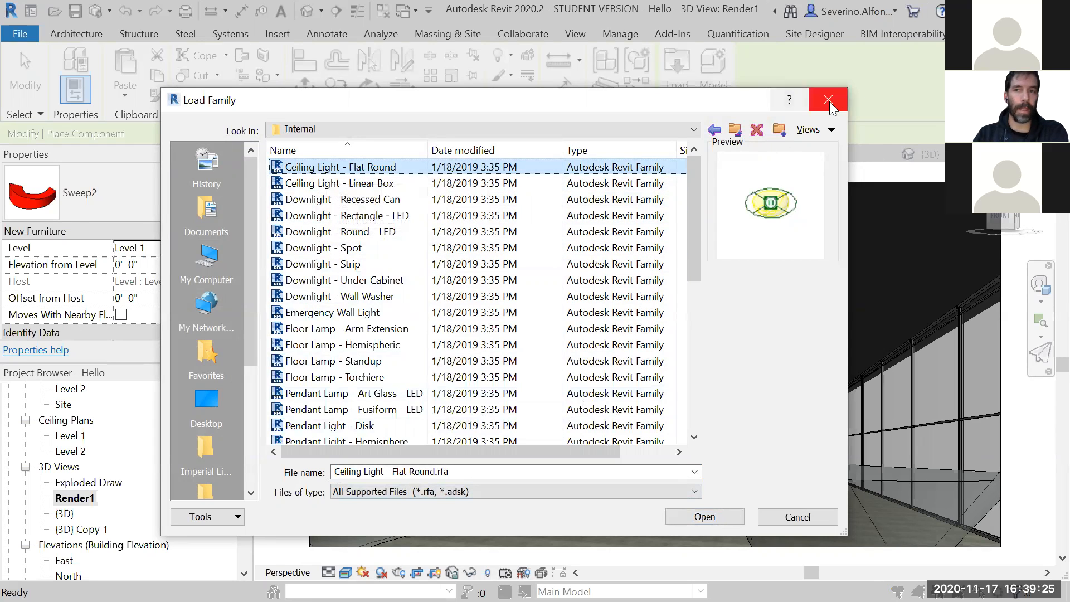
pyautogui.click(707, 516)
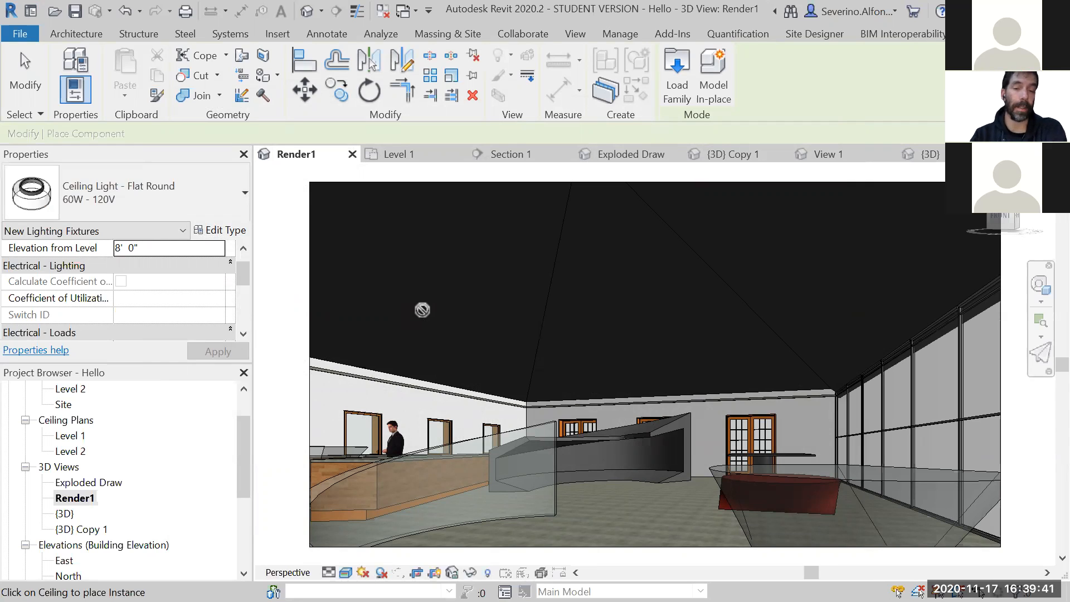
pyautogui.press('Escape')
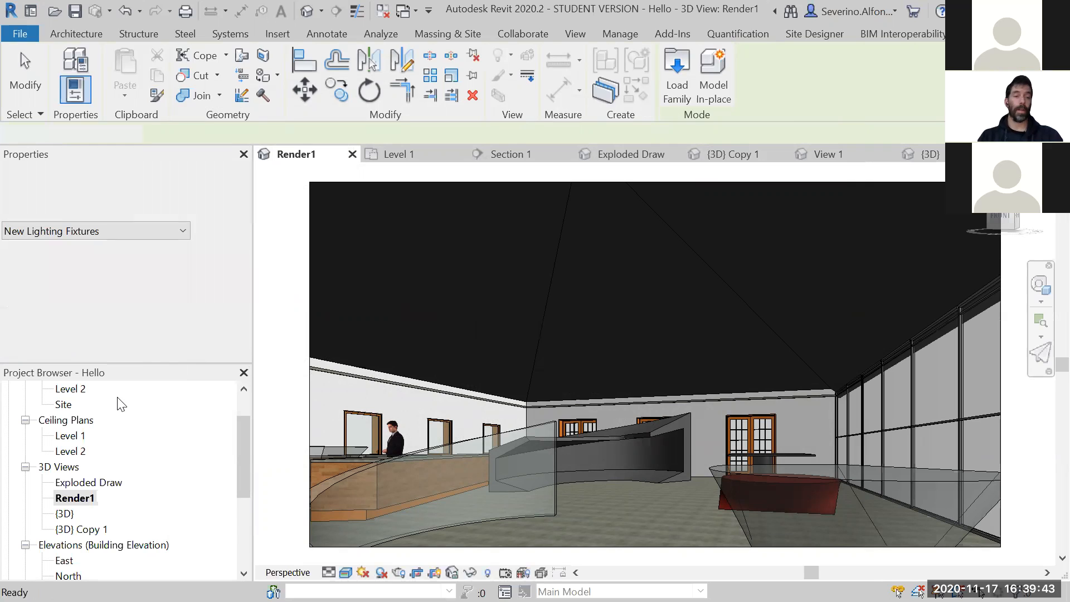
# - In the Level 1 ceiling plan, create an automatic ceiling inside the room bounded by the walls
pyautogui.doubleClick(70, 436)
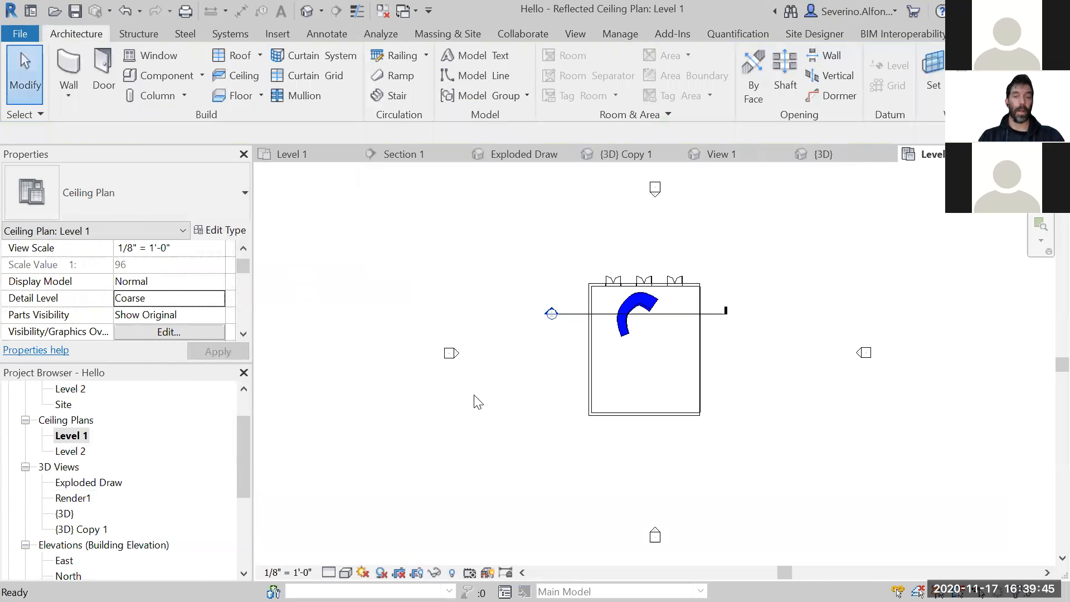
pyautogui.scroll(2, 837, 244)
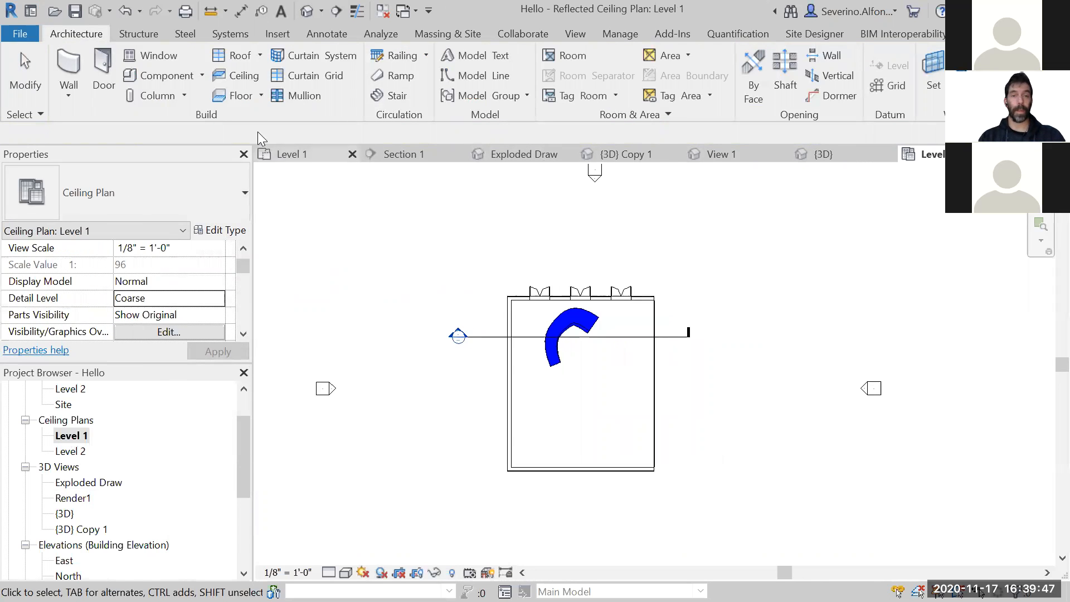
pyautogui.click(243, 76)
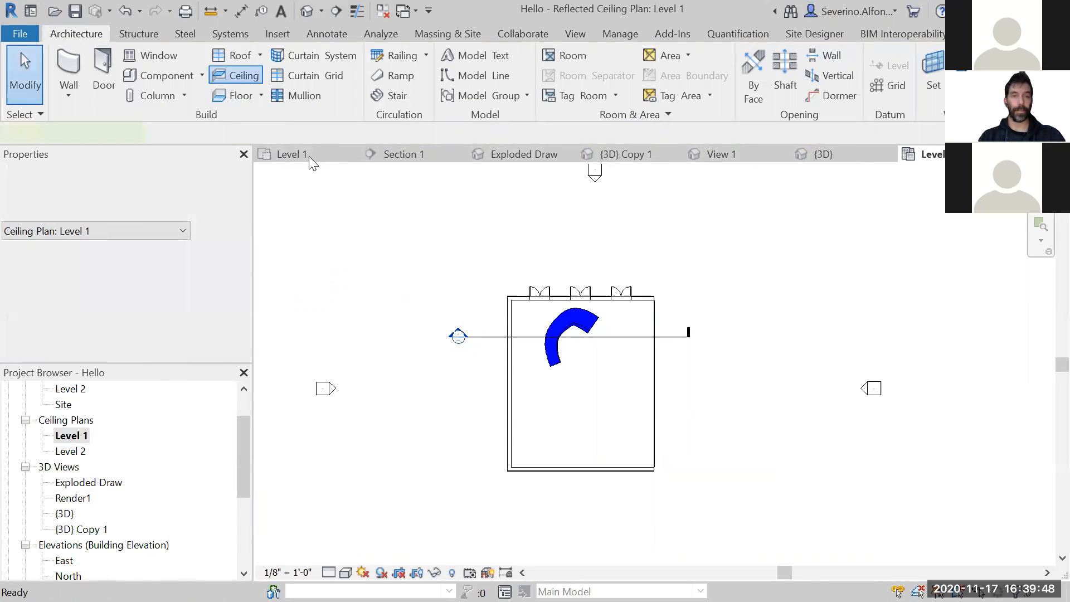
pyautogui.click(583, 402)
pyautogui.press('Escape')
pyautogui.press('Escape')
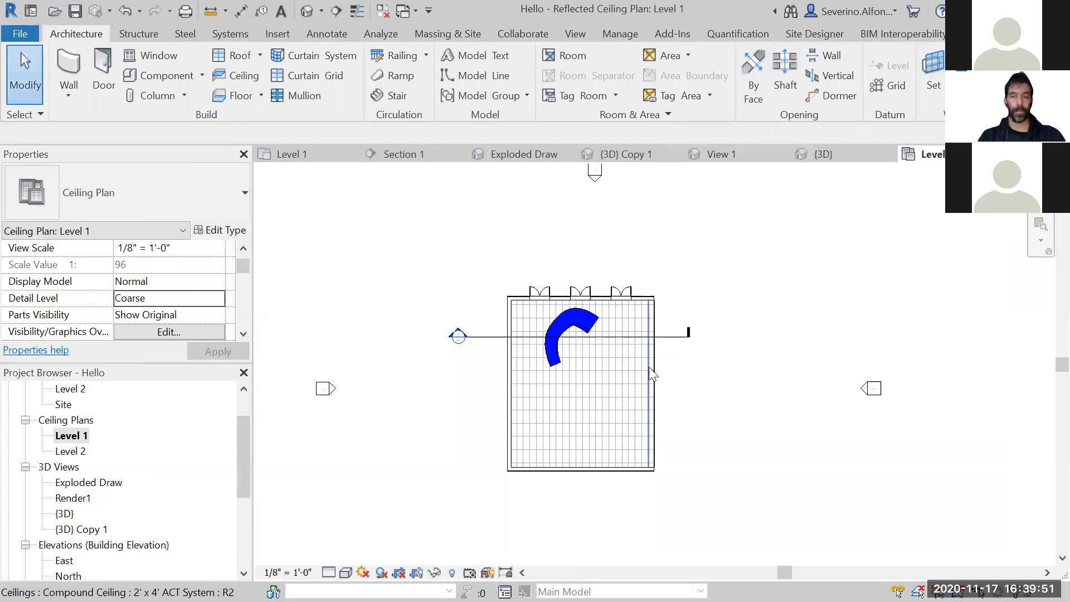
pyautogui.click(649, 367)
pyautogui.press('Escape')
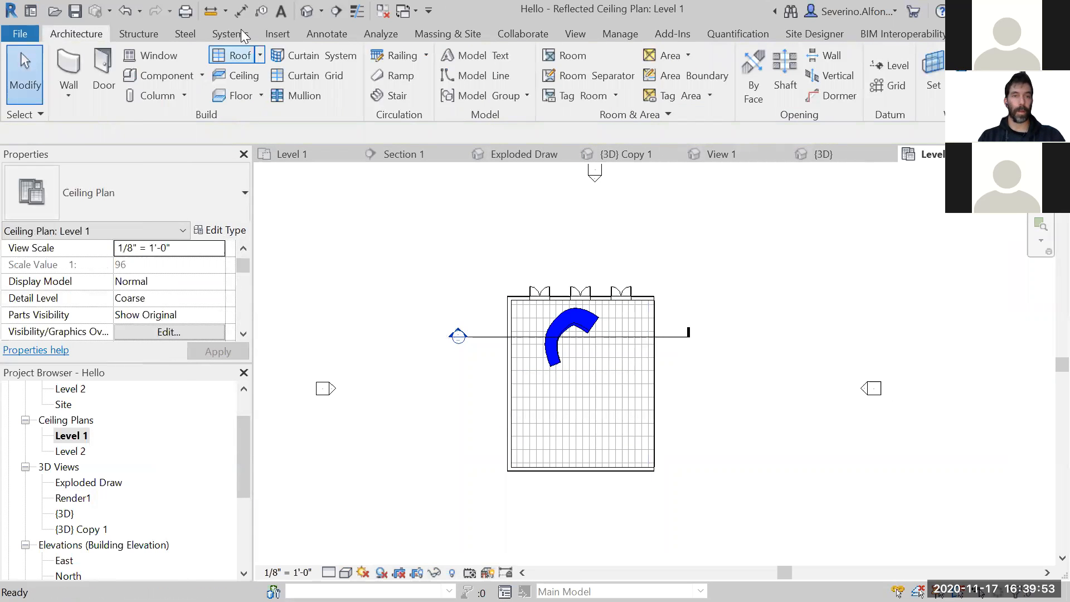
# - Open the Render1 view, select the ceiling and set its height offset from level to 10'
pyautogui.hotkey('ctrl', 'Tab')
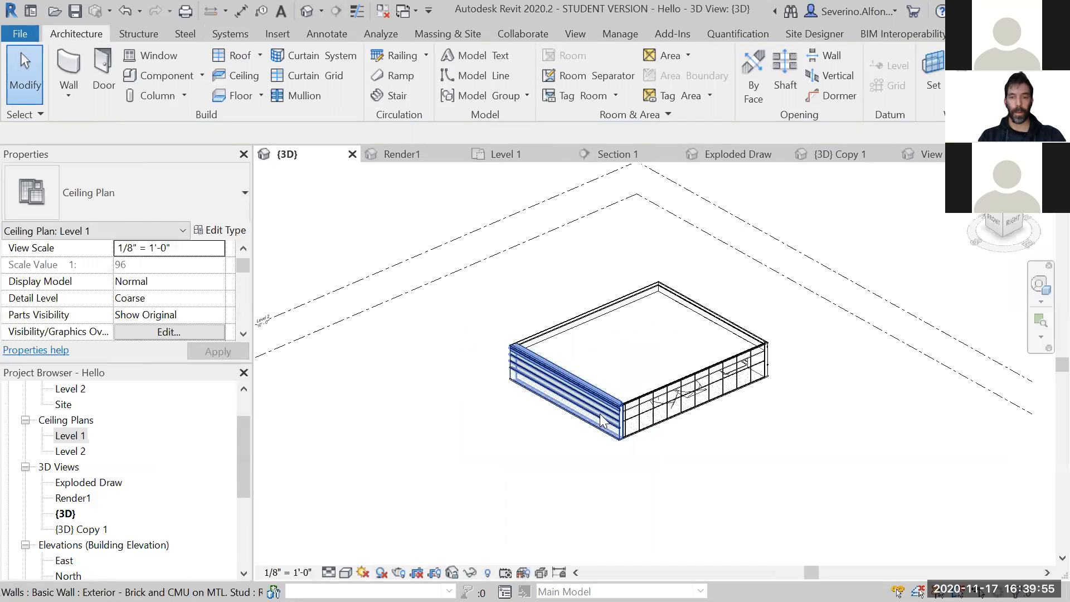
pyautogui.click(843, 154)
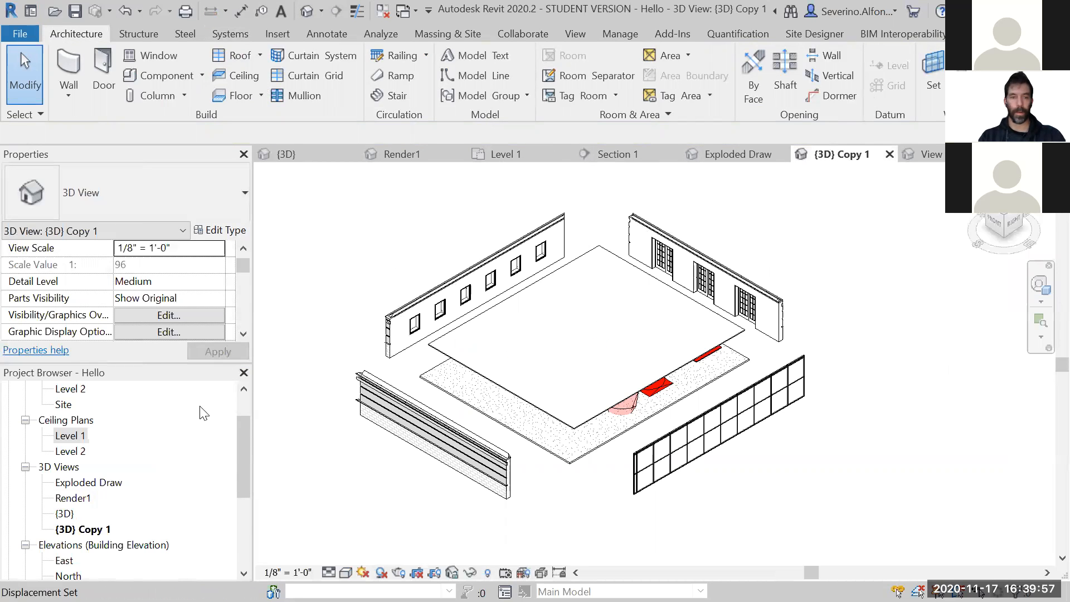
pyautogui.moveTo(249, 465); pyautogui.dragTo(249, 501)
pyautogui.doubleClick(67, 420)
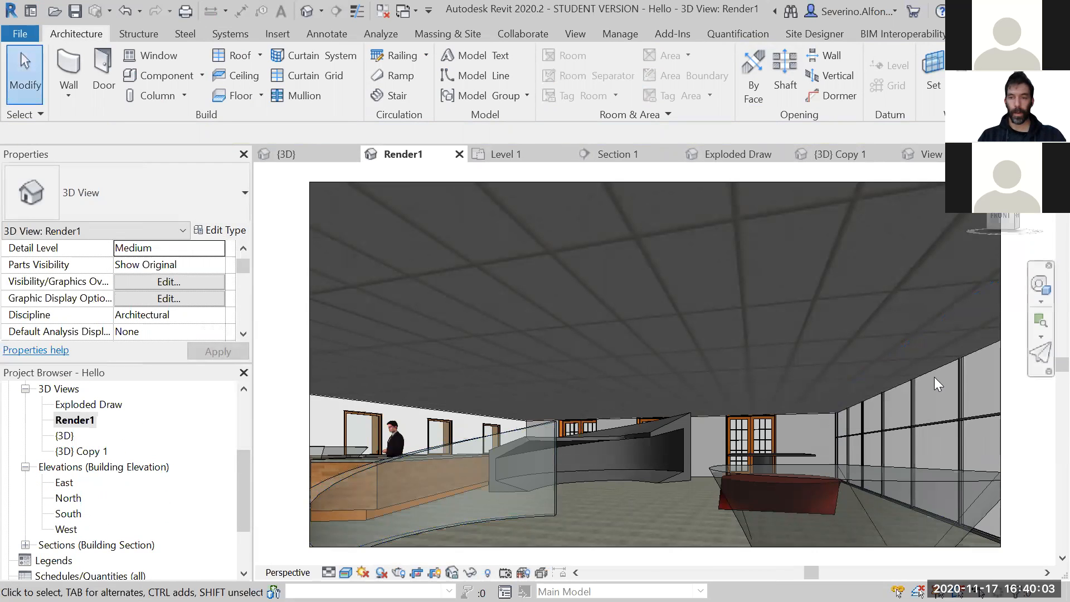
pyautogui.click(831, 368)
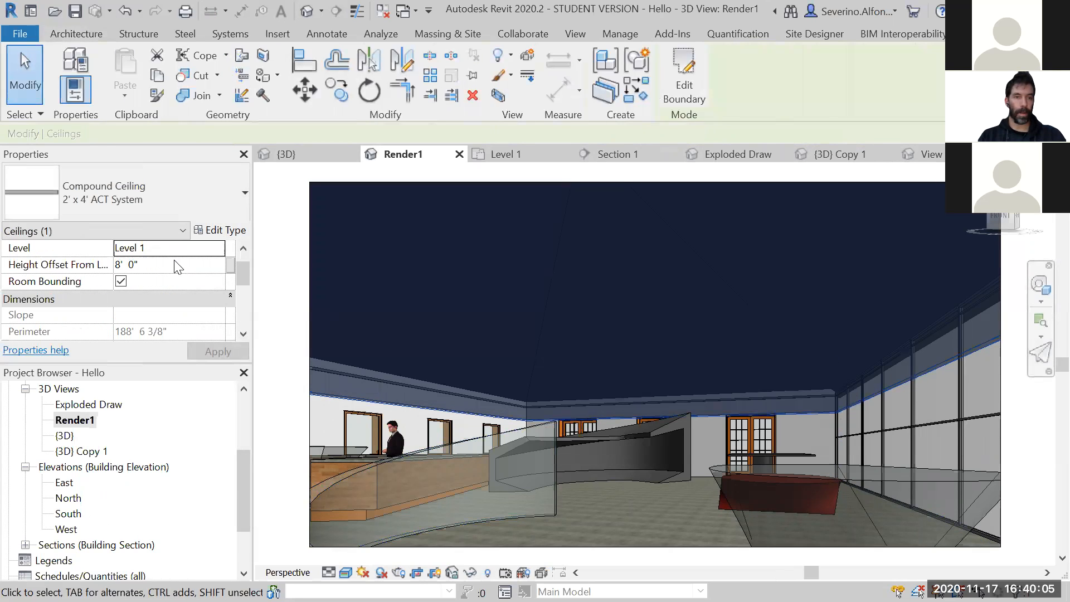
pyautogui.click(123, 266)
pyautogui.moveTo(120, 265); pyautogui.dragTo(113, 266)
pyautogui.write('10')
pyautogui.click(211, 349)
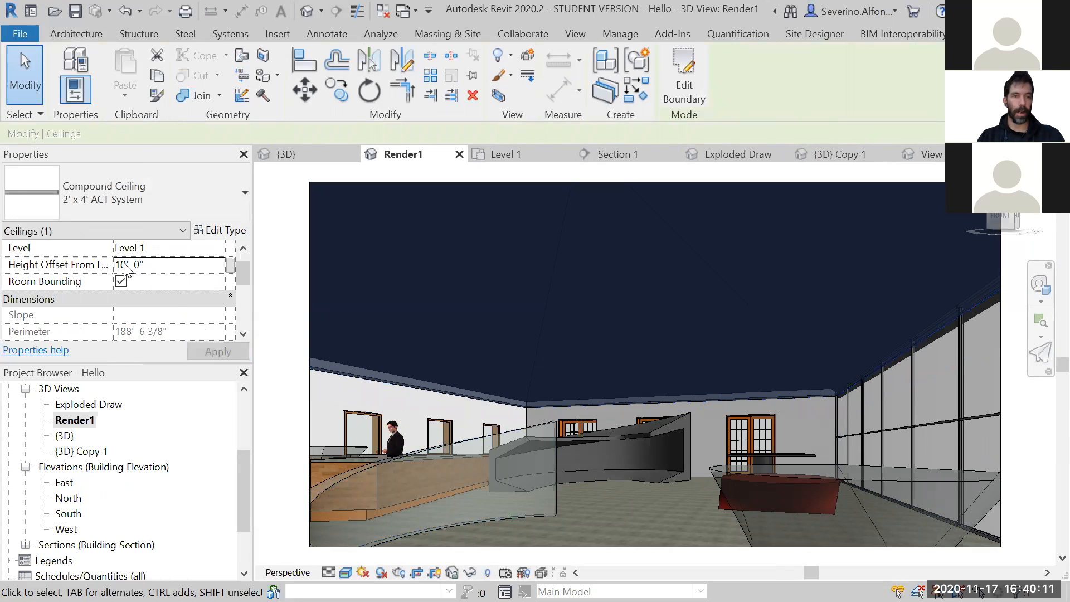
# - Raise the ceiling's height offset from level to 12', then deselect it
pyautogui.moveTo(125, 265); pyautogui.dragTo(115, 265)
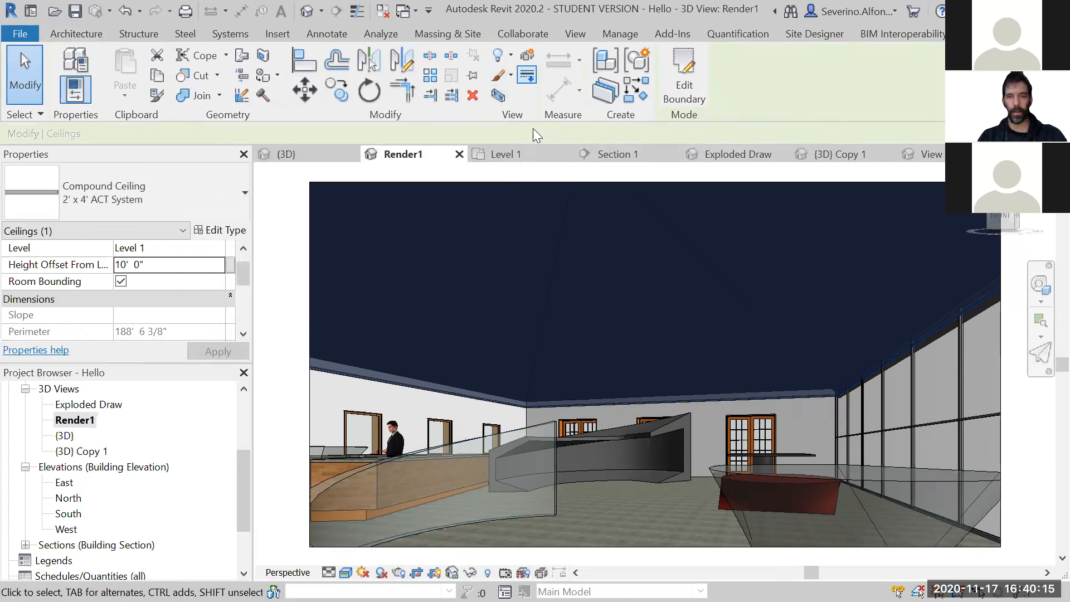
pyautogui.click(128, 267)
pyautogui.moveTo(126, 265)
pyautogui.mouseDown()
pyautogui.moveTo(114, 265)
pyautogui.moveTo(123, 271)
pyautogui.mouseUp()
pyautogui.write('2')
pyautogui.click(216, 351)
pyautogui.press('Escape')
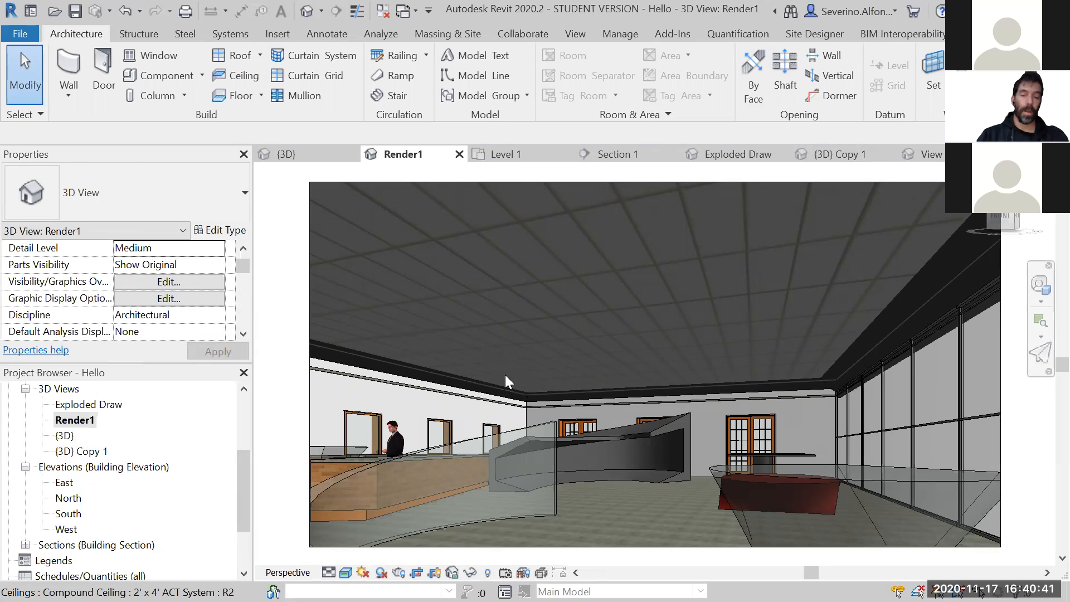
# - Place one Ceiling Light - Flat Round 60W - 120V component on the ceiling in the Render1 view
pyautogui.click(157, 79)
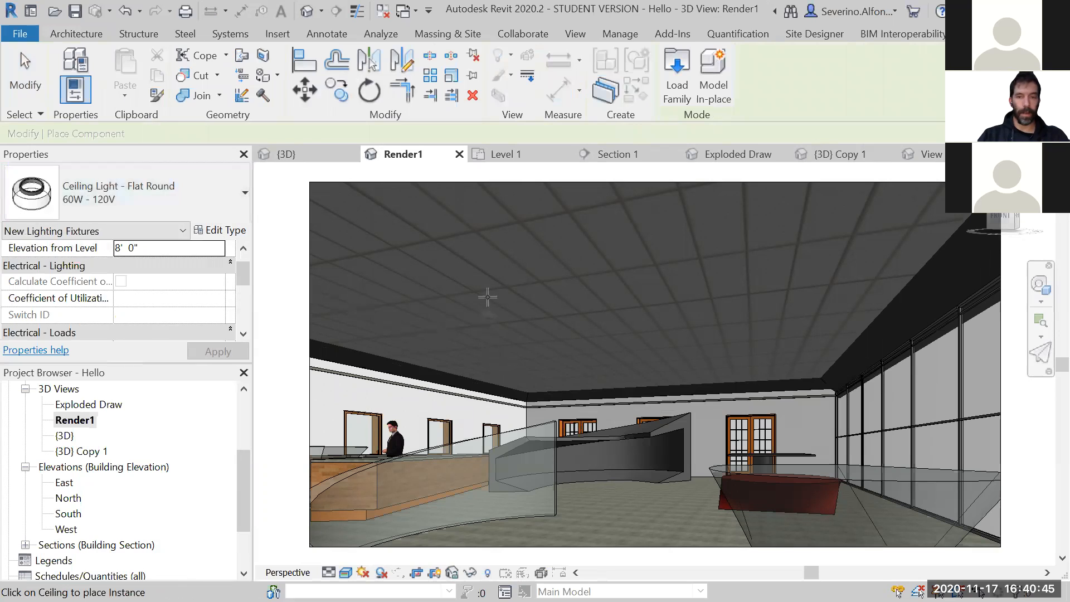
pyautogui.click(484, 258)
pyautogui.press('Escape')
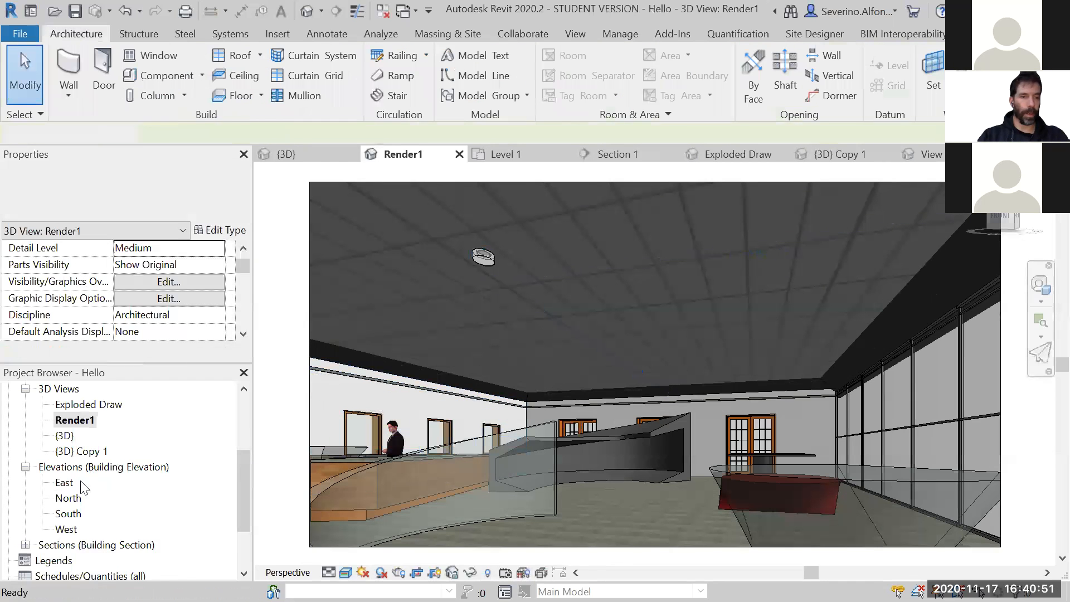
# - Open the Level 1 ceiling plan, check the Level 2 ceiling plan and return to Level 1
pyautogui.moveTo(247, 460); pyautogui.dragTo(247, 405)
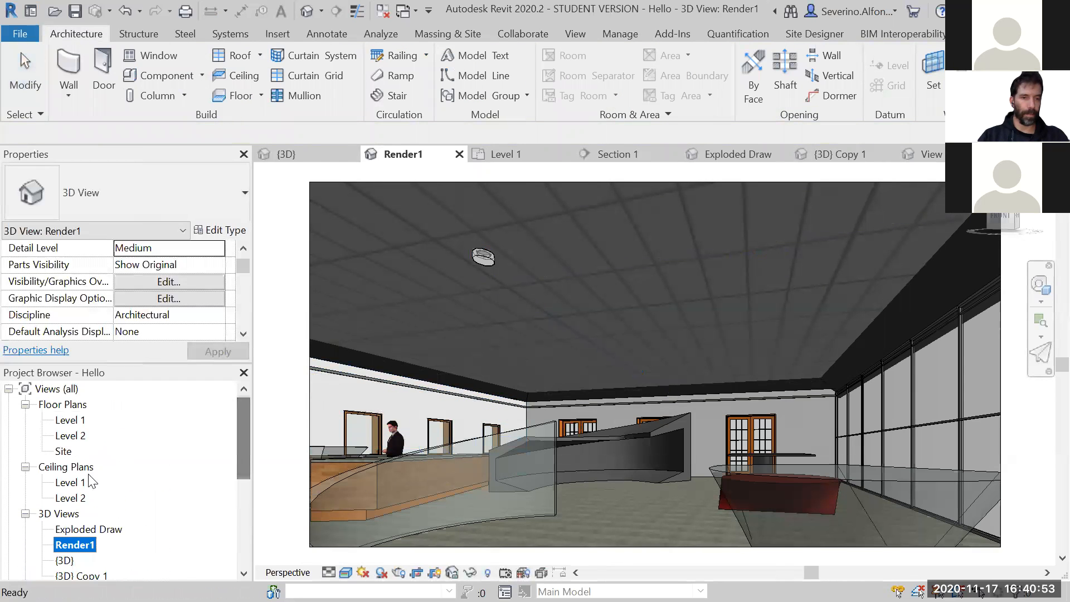
pyautogui.click(70, 483)
pyautogui.doubleClick(71, 483)
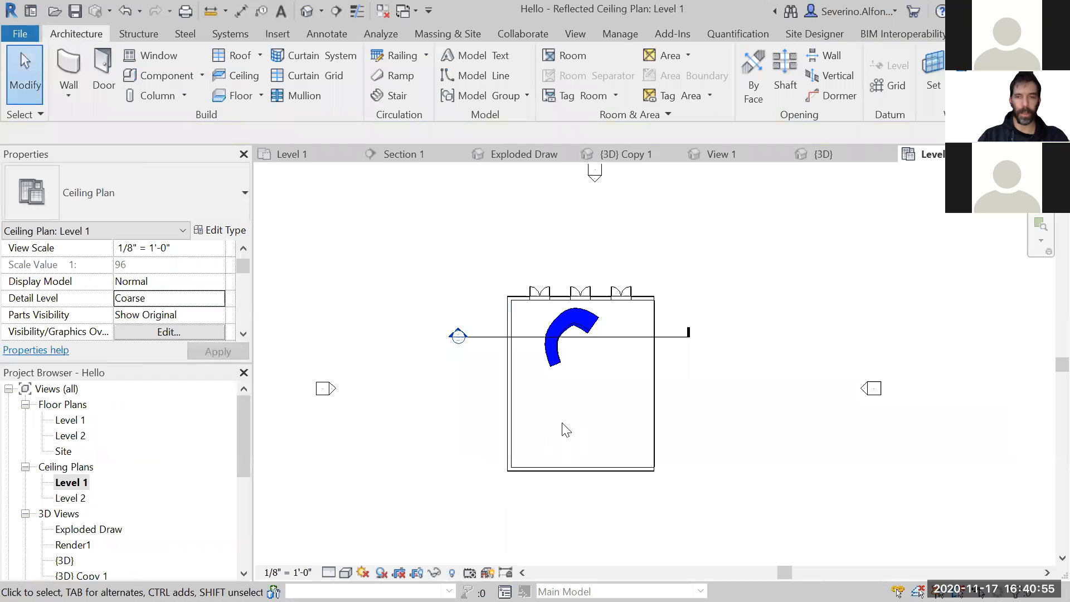
pyautogui.scroll(2, 563, 427)
pyautogui.doubleClick(70, 498)
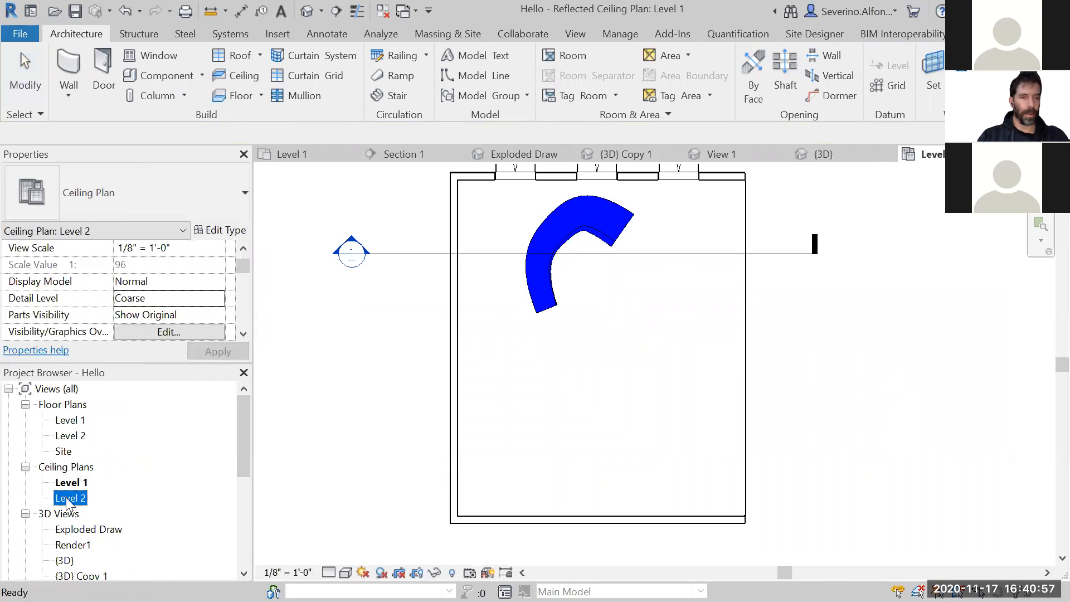
pyautogui.doubleClick(69, 482)
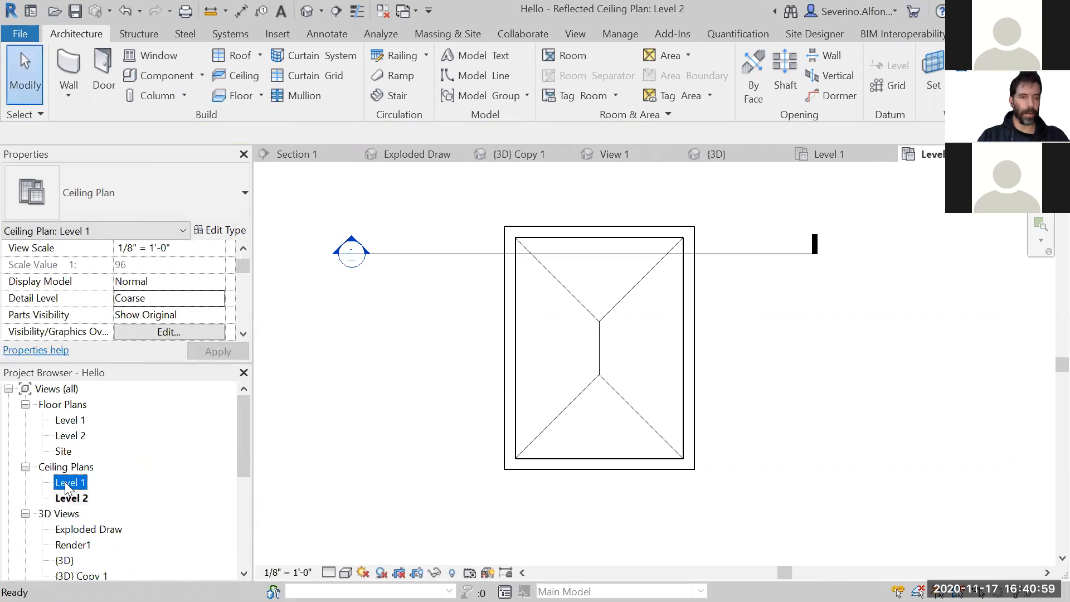
# - Reveal hidden elements in the Level 1 ceiling plan to look for the ceiling and the light fixture
pyautogui.click(451, 573)
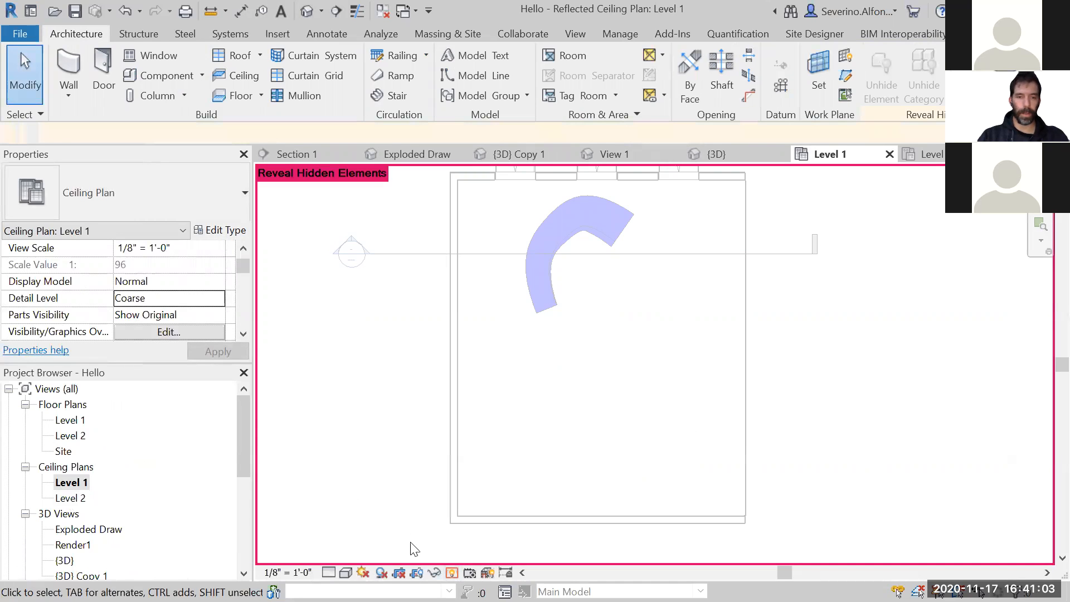
pyautogui.click(452, 573)
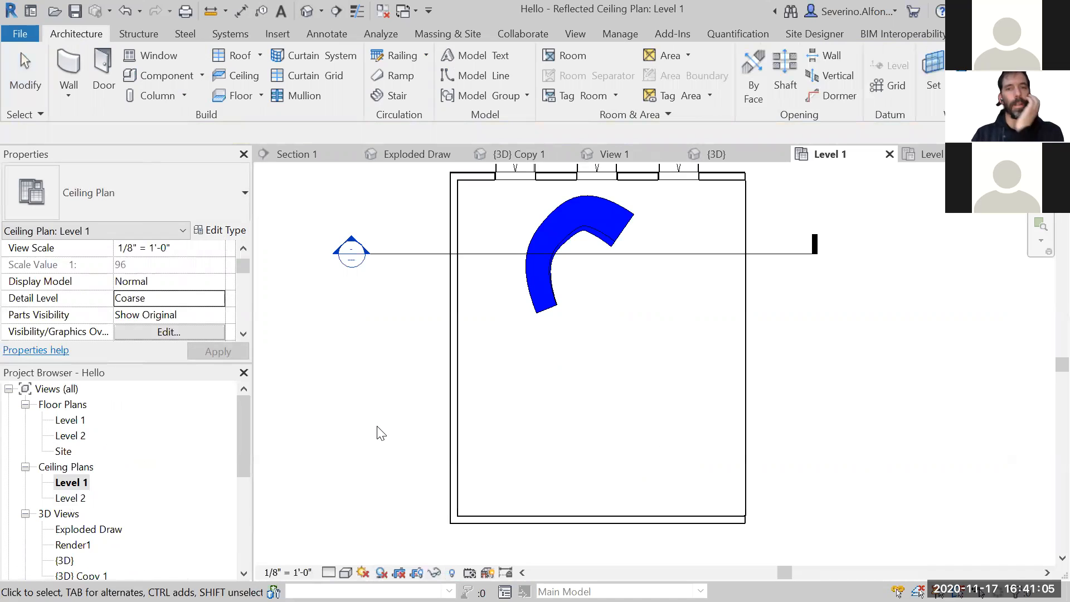
pyautogui.scroll(-1, 375, 424)
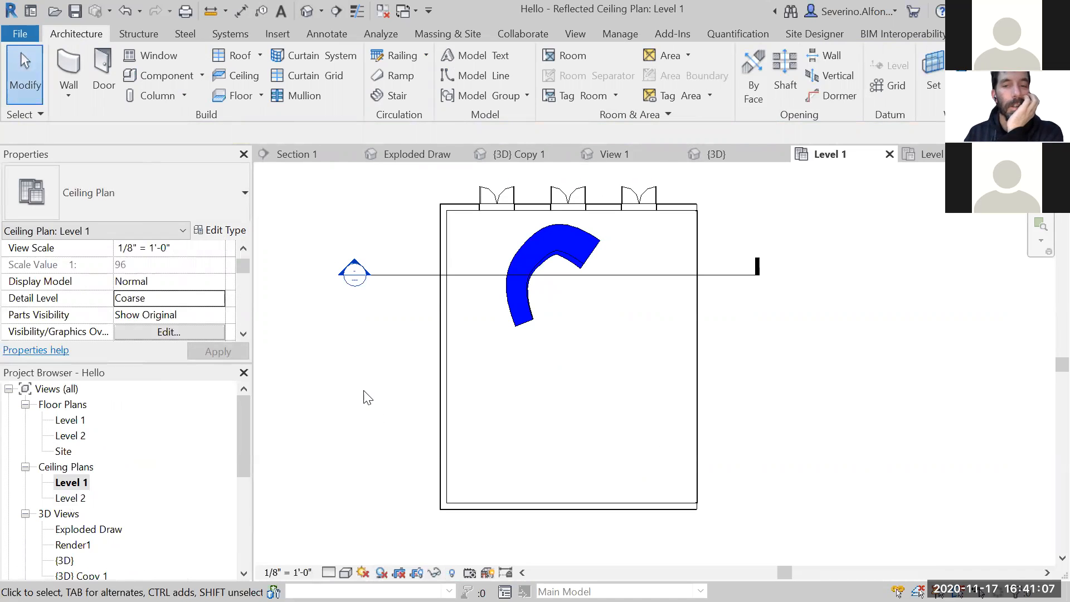
pyautogui.scroll(1, 517, 307)
pyautogui.scroll(-1, 517, 307)
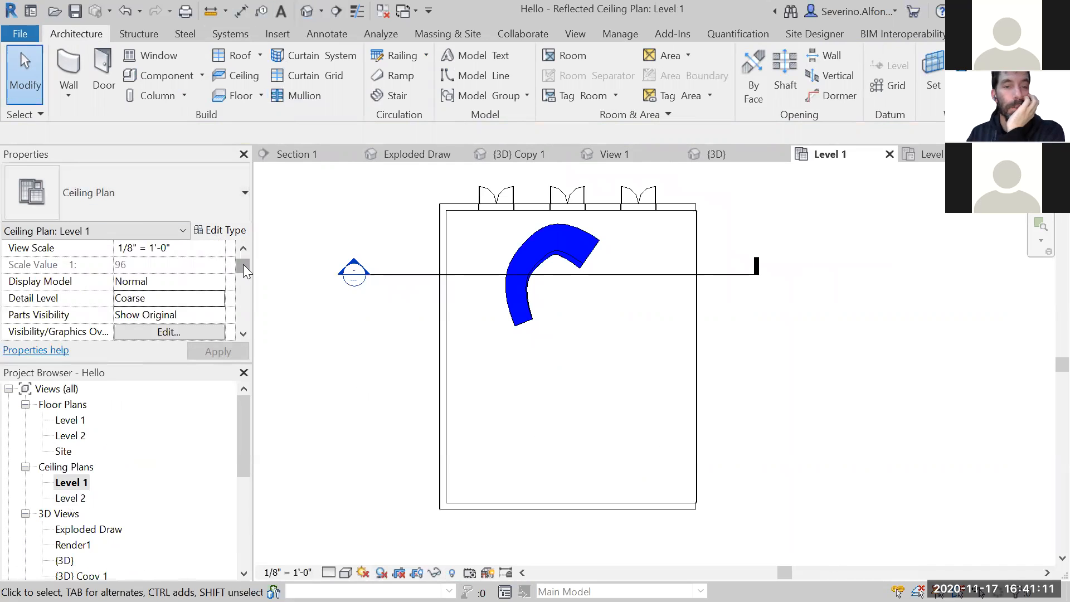
pyautogui.click(452, 572)
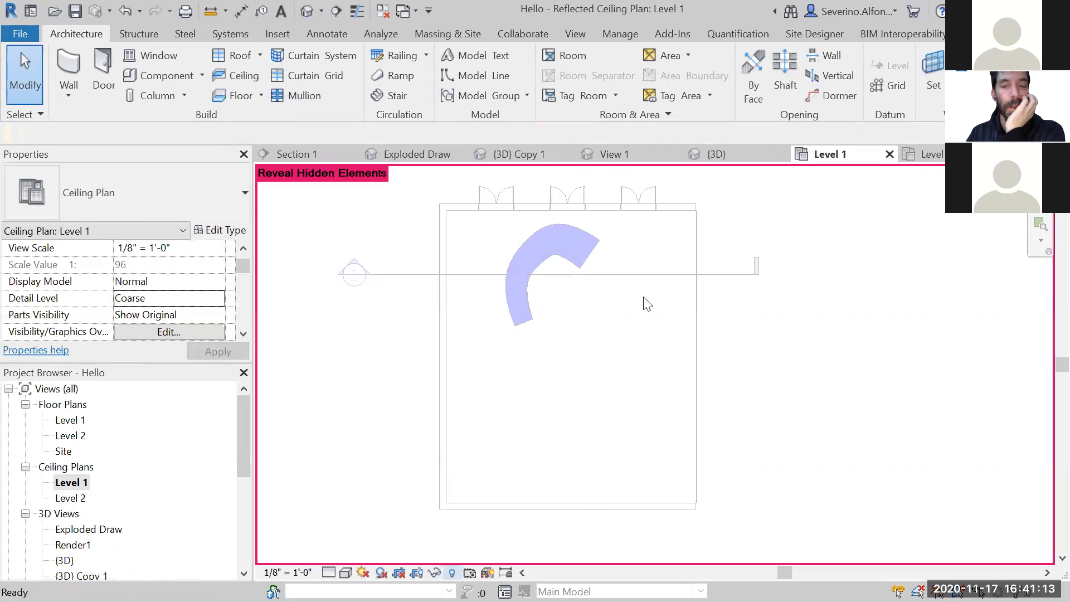
# - Turn off Reveal Hidden Elements in the Level 1 ceiling plan and open the plan's view range settings
pyautogui.click(454, 572)
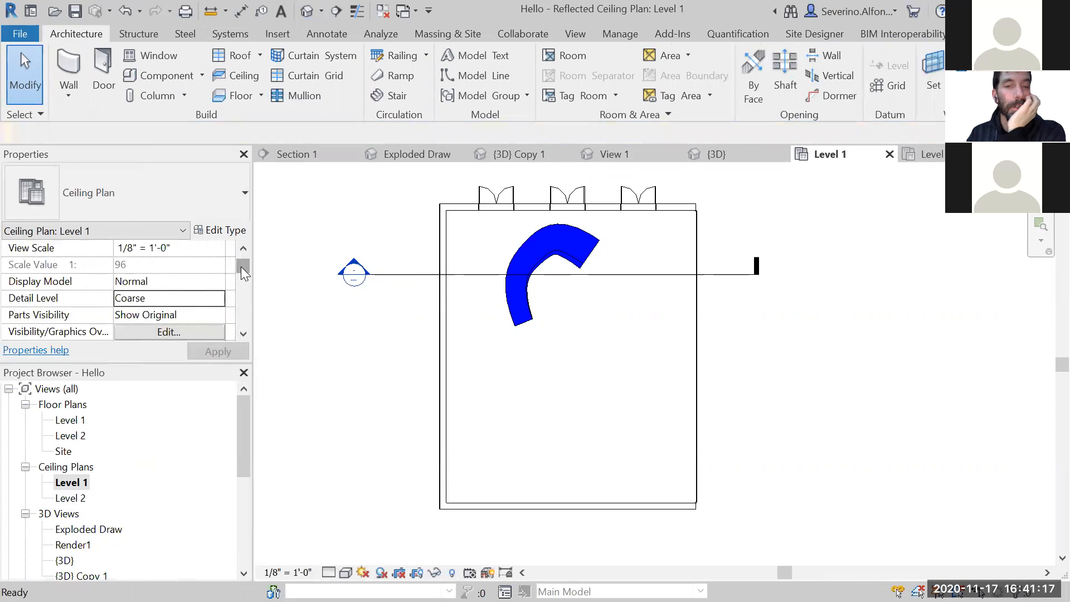
pyautogui.moveTo(242, 268); pyautogui.dragTo(243, 278)
pyautogui.moveTo(244, 272); pyautogui.dragTo(241, 307)
pyautogui.click(169, 282)
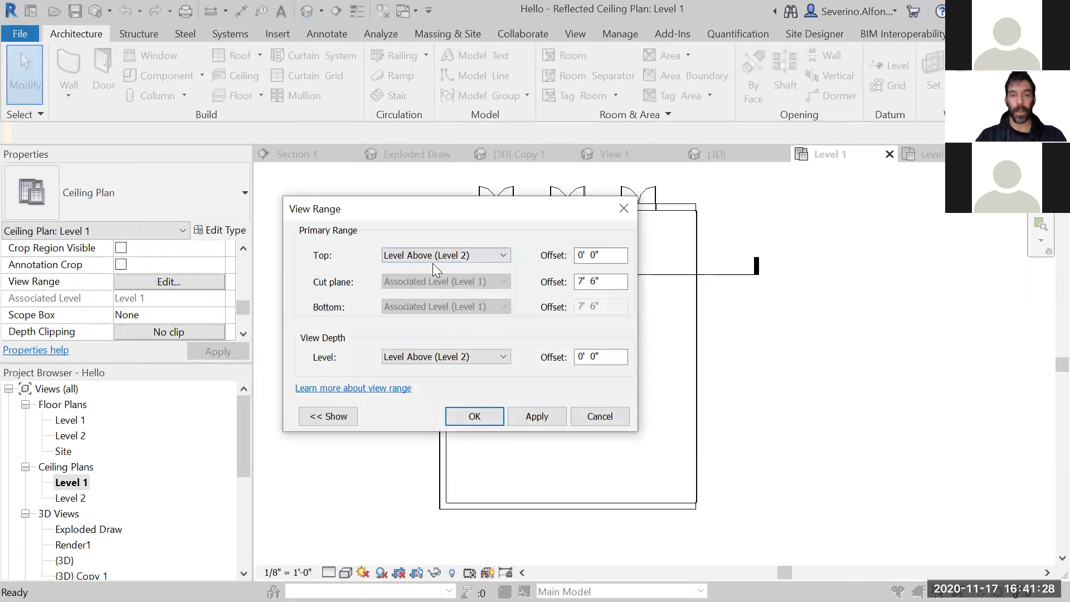
# - Try setting the primary range's Top to Unlimited, then restore it to Level Above (Level 2)
pyautogui.click(495, 257)
pyautogui.click(446, 290)
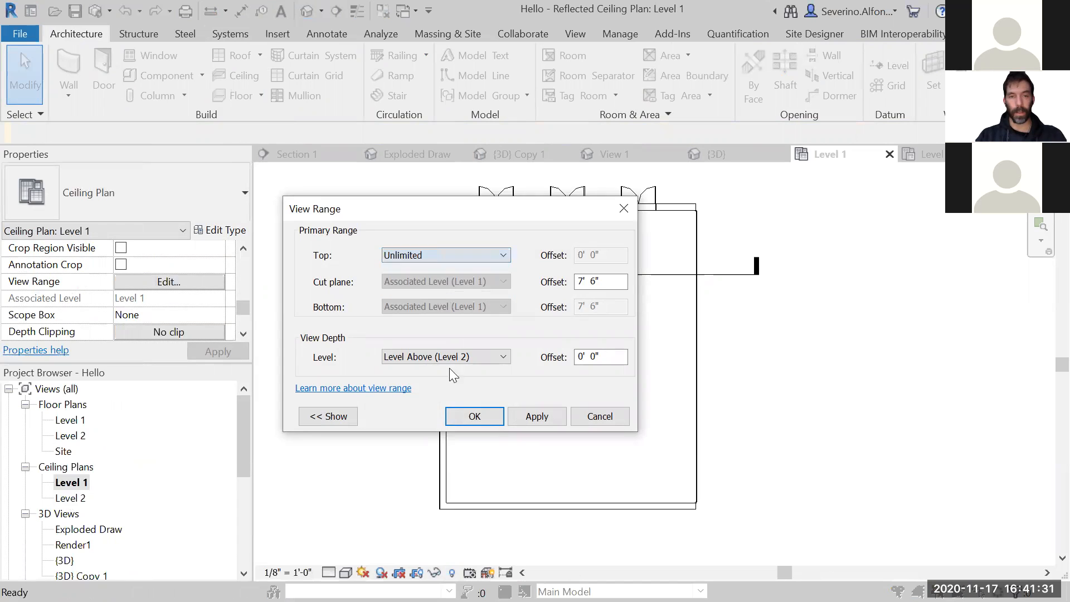
pyautogui.click(462, 417)
pyautogui.click(637, 321)
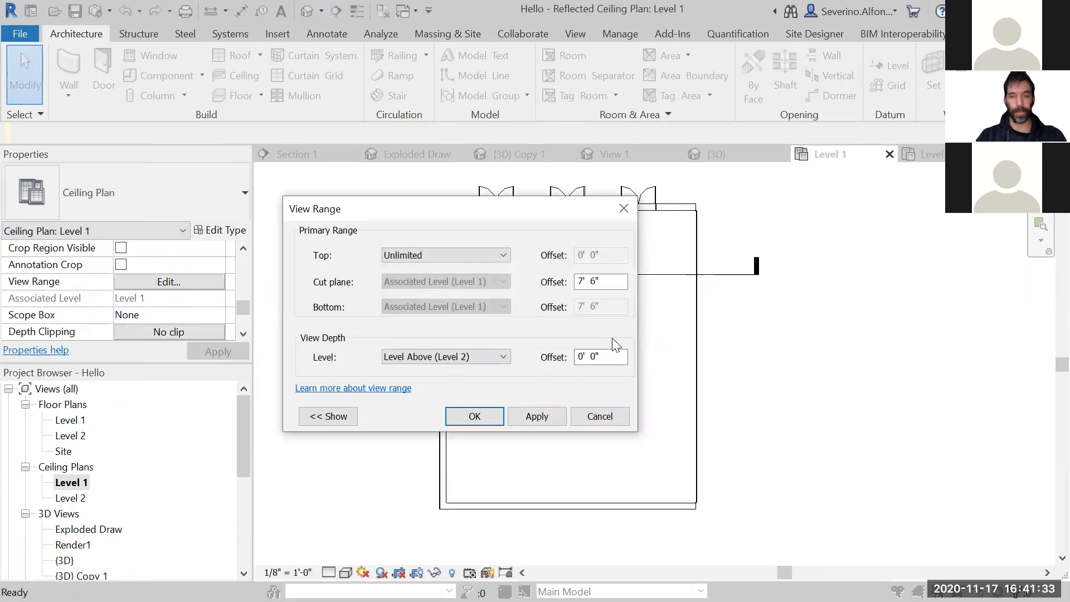
pyautogui.click(442, 257)
pyautogui.click(441, 279)
pyautogui.click(542, 425)
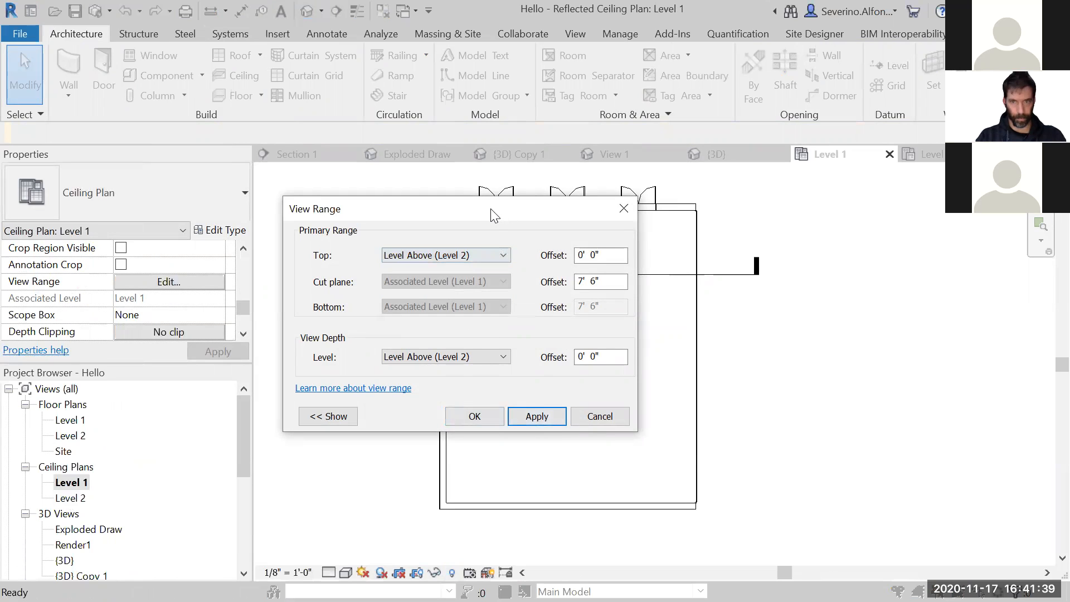
# - Set the View Depth level to Unlimited and accept the view range
pyautogui.moveTo(492, 214); pyautogui.dragTo(498, 196)
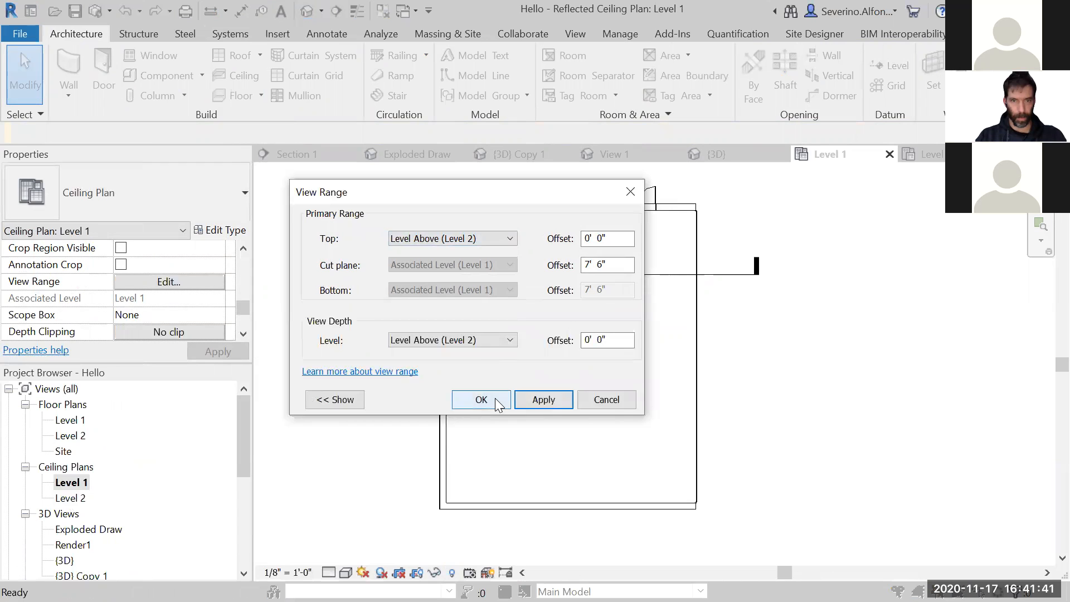
pyautogui.click(474, 341)
pyautogui.click(464, 375)
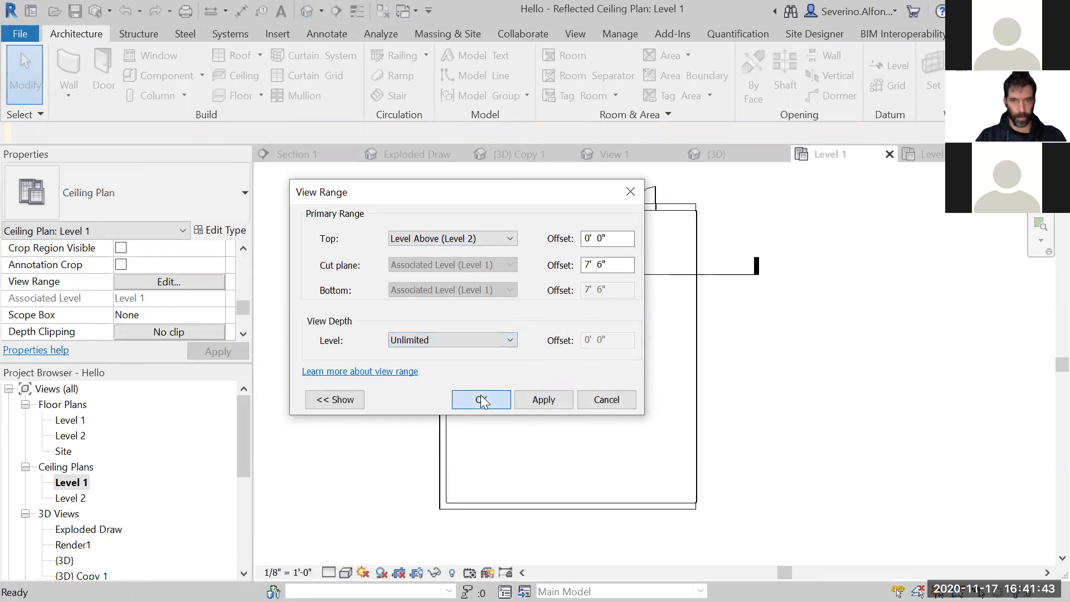
pyautogui.click(481, 399)
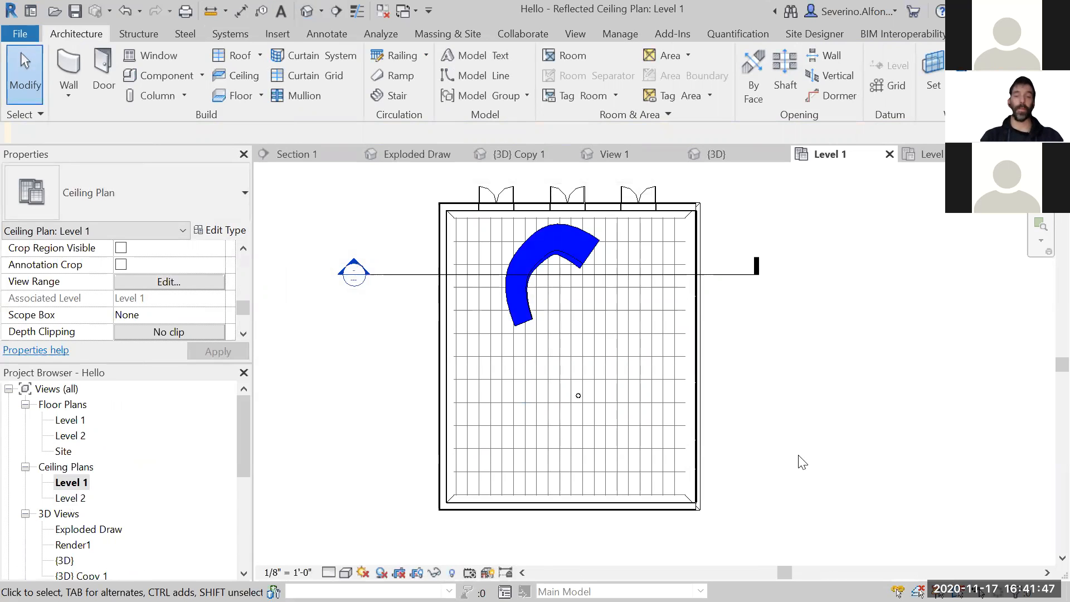
# - Move the round ceiling light to the centre of its 2' x 4' ceiling tile
pyautogui.scroll(5, 613, 410)
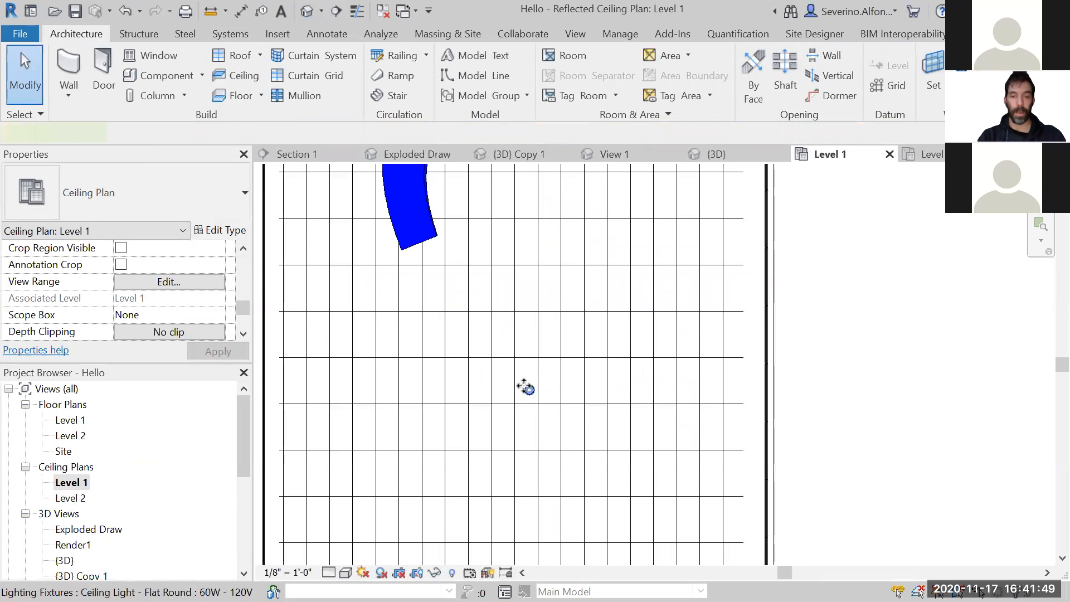
pyautogui.click(525, 387)
pyautogui.scroll(4, 524, 390)
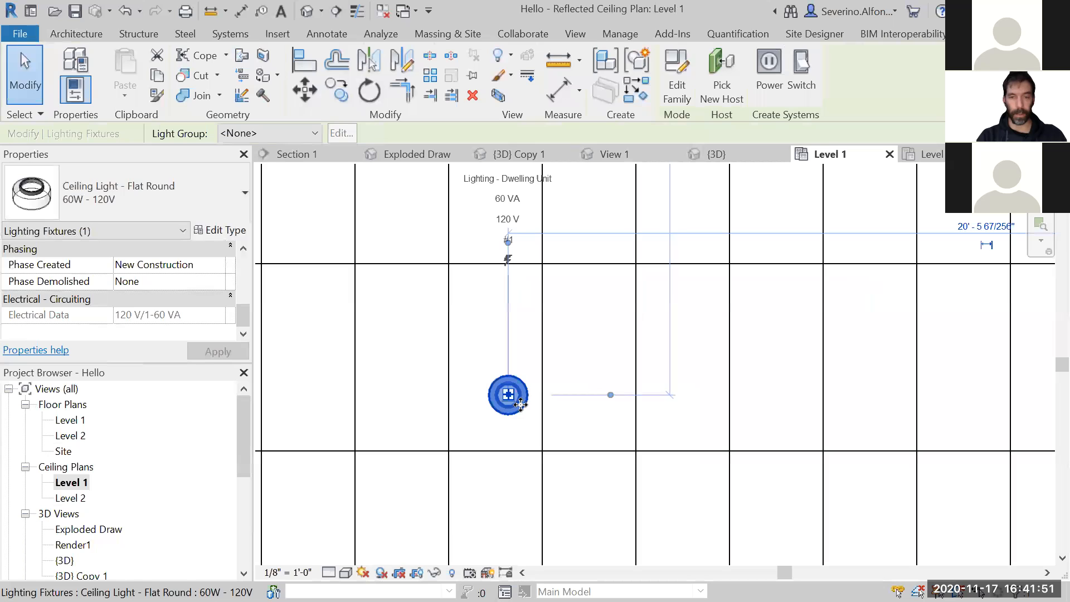
pyautogui.moveTo(520, 404); pyautogui.dragTo(510, 367)
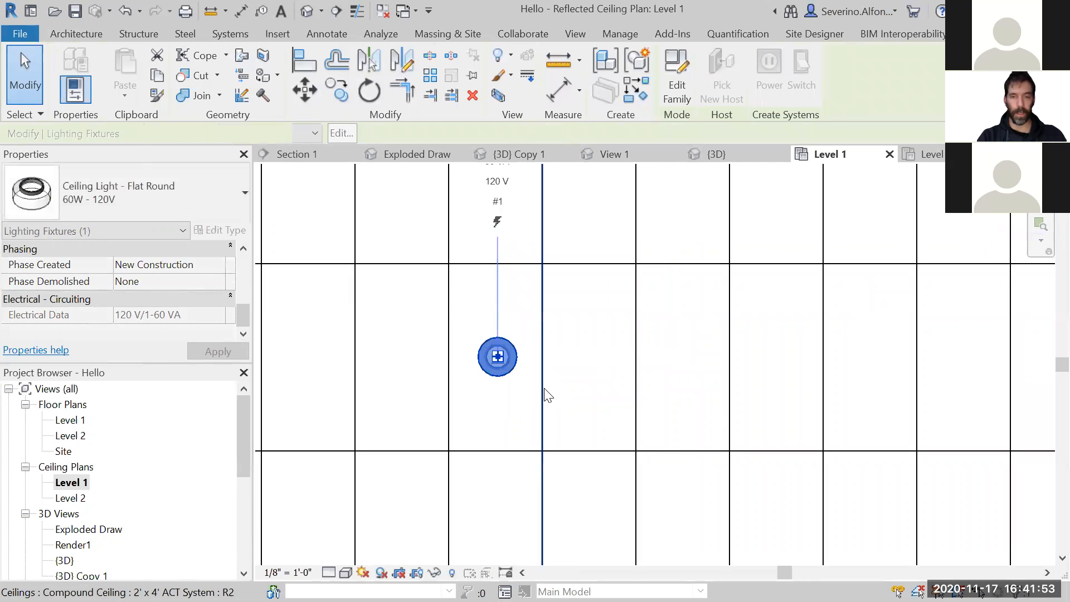
pyautogui.click(546, 394)
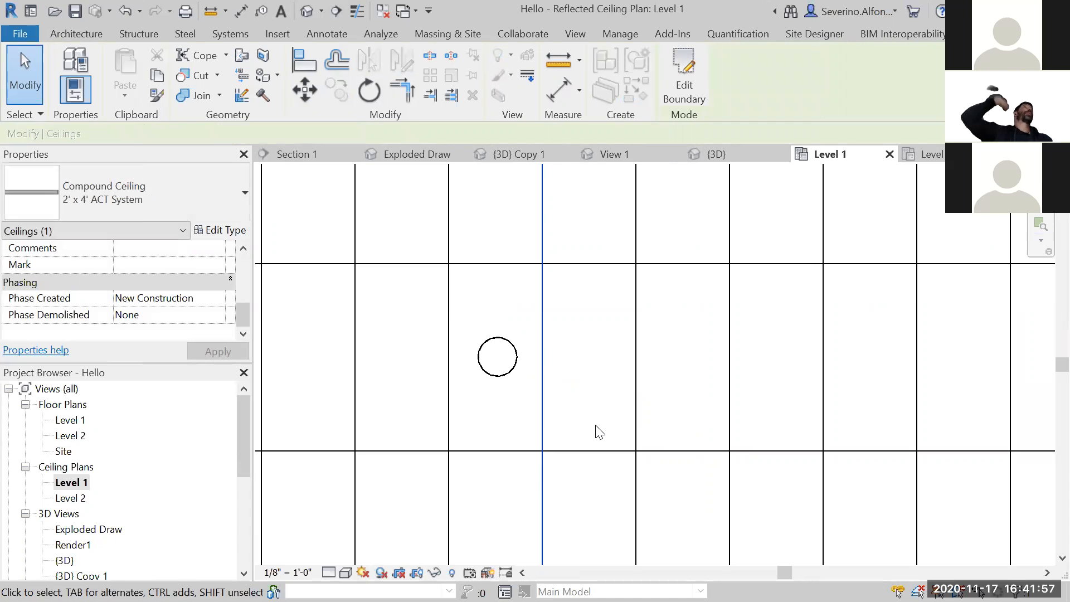
pyautogui.press('Escape')
pyautogui.click(505, 379)
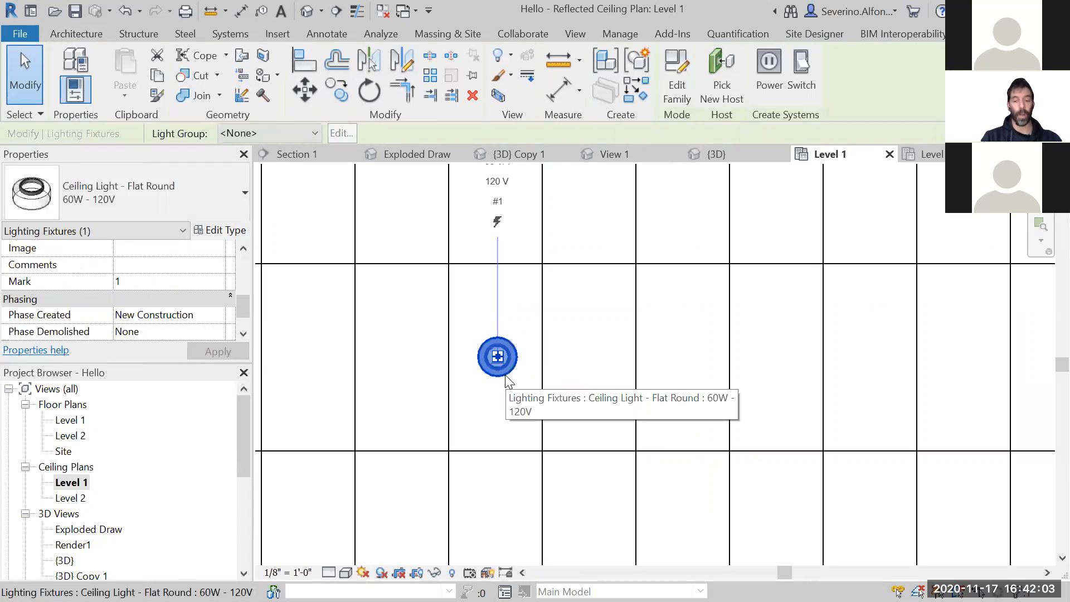
pyautogui.moveTo(519, 365)
pyautogui.mouseDown()
pyautogui.moveTo(565, 371)
pyautogui.moveTo(531, 333)
pyautogui.moveTo(517, 279)
pyautogui.moveTo(518, 366)
pyautogui.mouseUp()
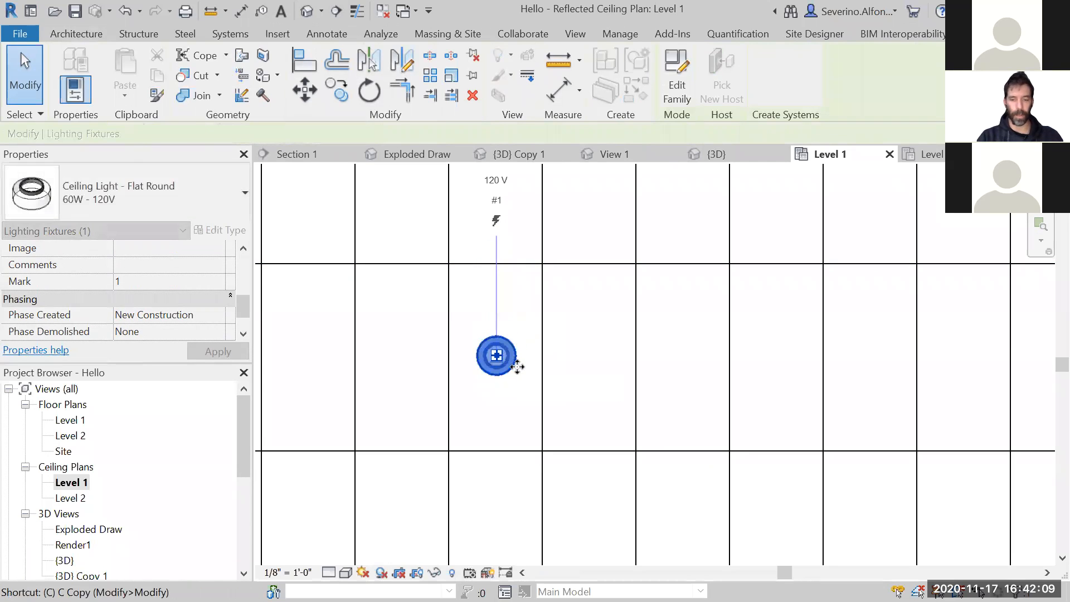
# - Copy the ceiling light four tiles to the right along the same tile row, with the Multiple option enabled
pyautogui.press('c')
pyautogui.click(290, 134)
pyautogui.scroll(-2, 552, 445)
pyautogui.click(545, 442)
pyautogui.click(732, 442)
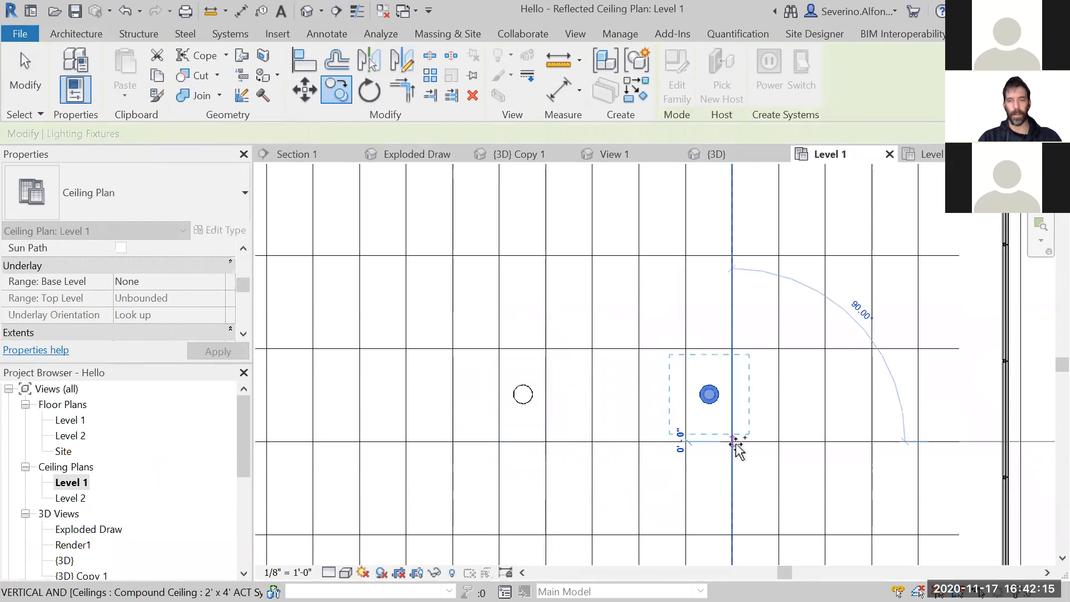
pyautogui.moveTo(738, 236); pyautogui.dragTo(728, 323, button='middle')
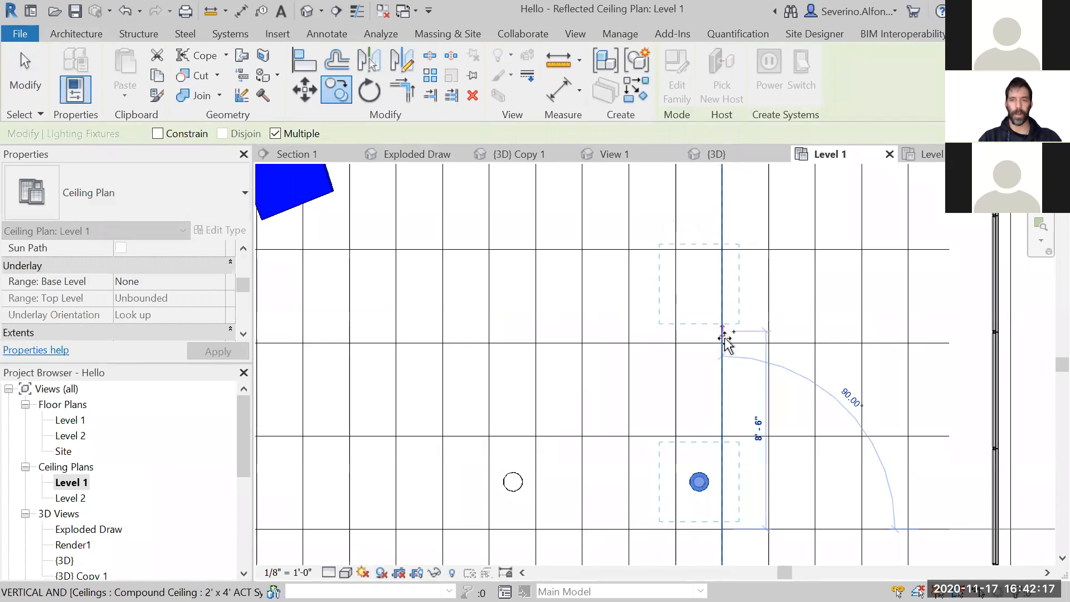
pyautogui.press('Escape')
pyautogui.press('Escape')
# - Select both ceiling lights and copy the pair twice up the room, each time two tile rows up and shifted left
pyautogui.moveTo(589, 499); pyautogui.dragTo(753, 511)
pyautogui.click(703, 492)
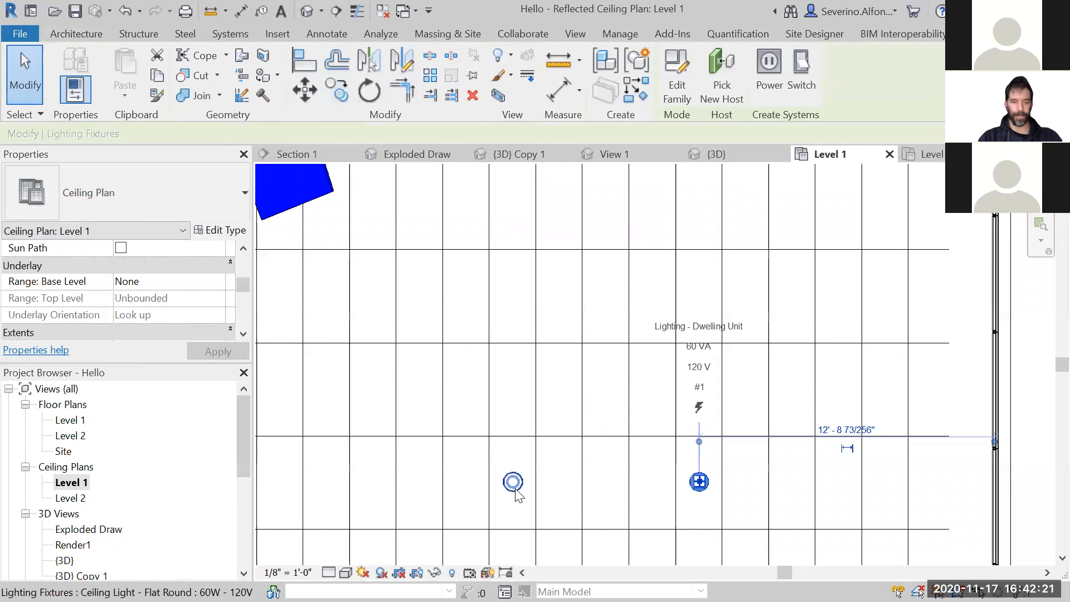
pyautogui.click(513, 482)
pyautogui.press('c')
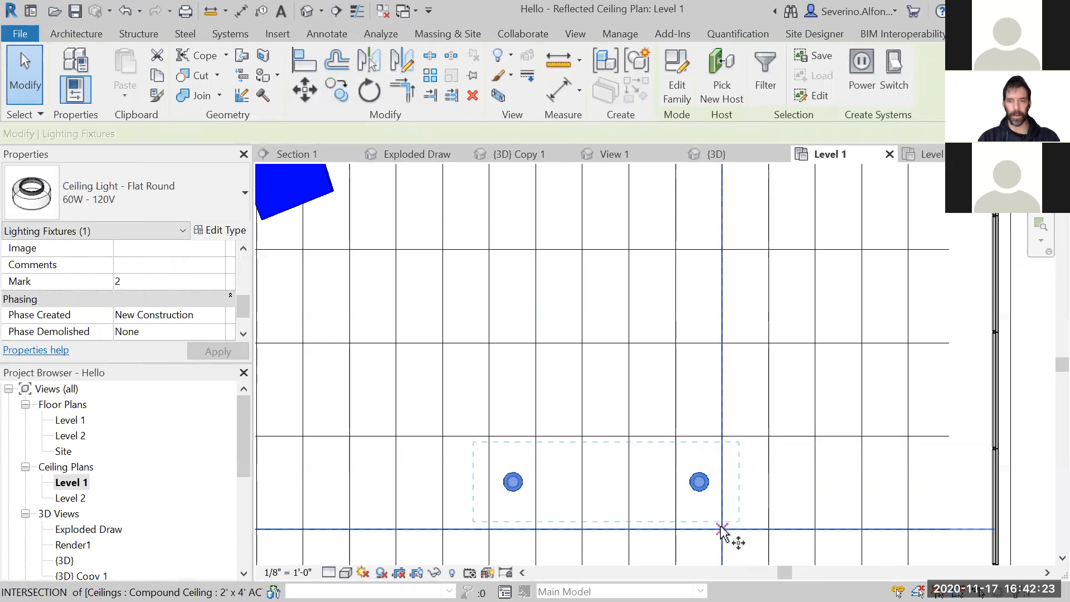
pyautogui.click(722, 528)
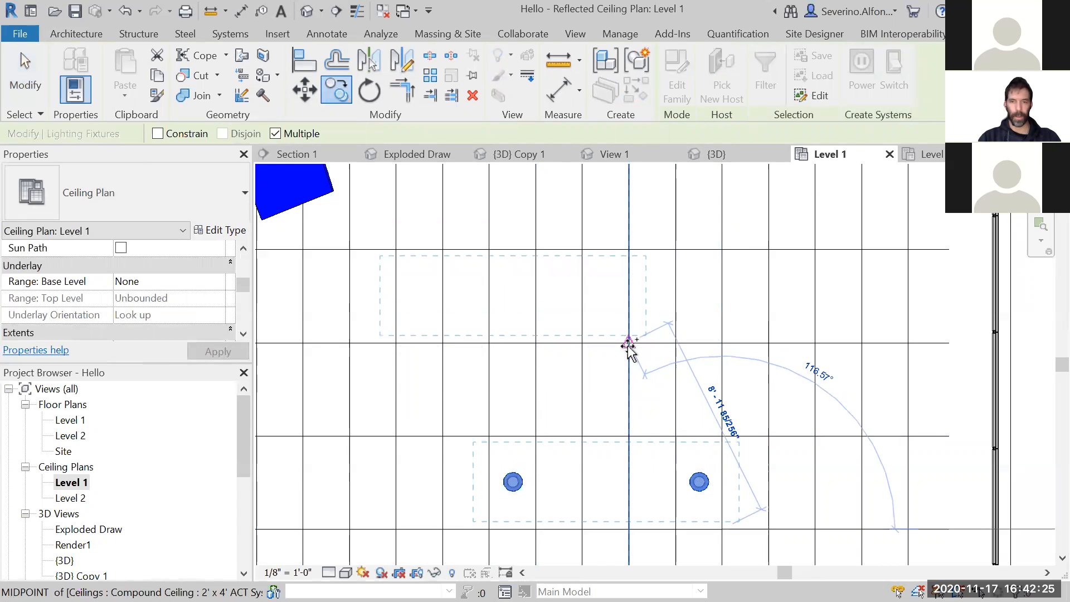
pyautogui.click(629, 347)
pyautogui.scroll(-1, 564, 331)
pyautogui.moveTo(565, 335); pyautogui.dragTo(612, 455, button='middle')
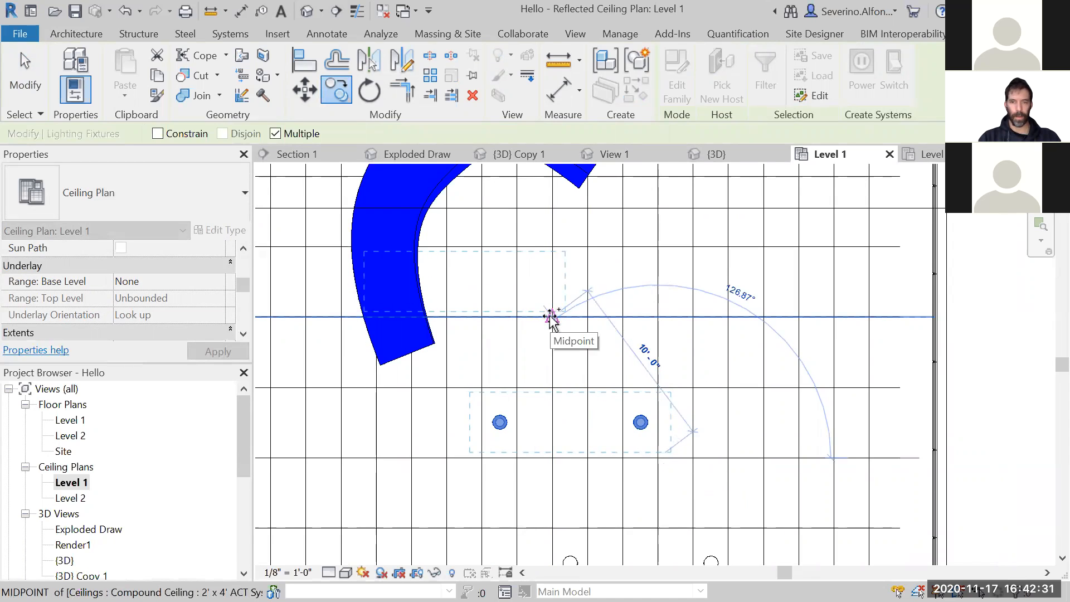
pyautogui.click(551, 316)
pyautogui.scroll(-2, 566, 418)
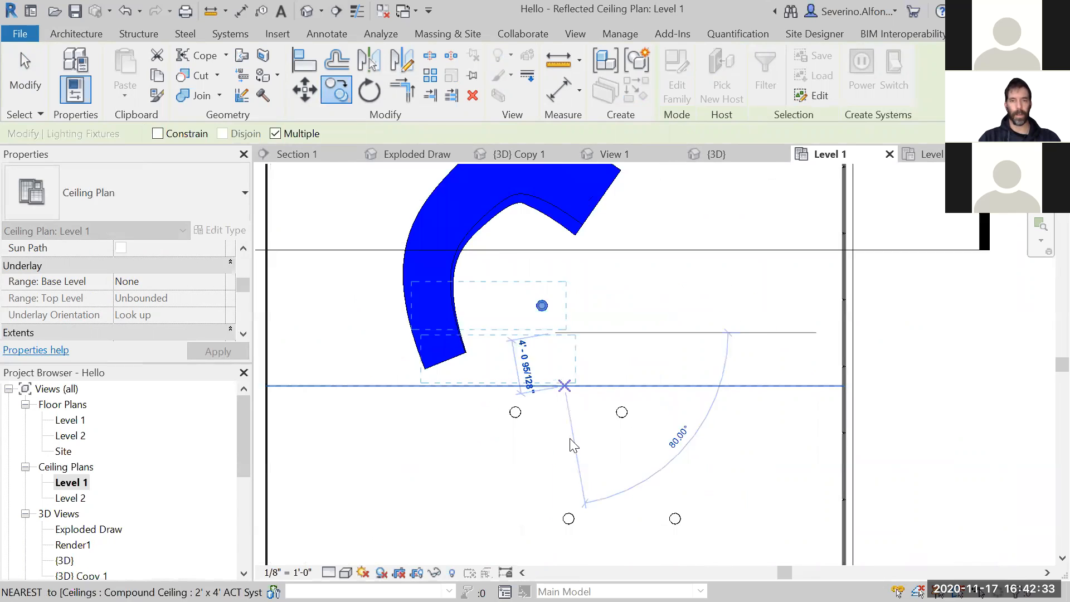
pyautogui.press('Escape')
pyautogui.press('Escape')
# - Open the Render1 view and its rendering settings, and turn off the Region option
pyautogui.doubleClick(72, 545)
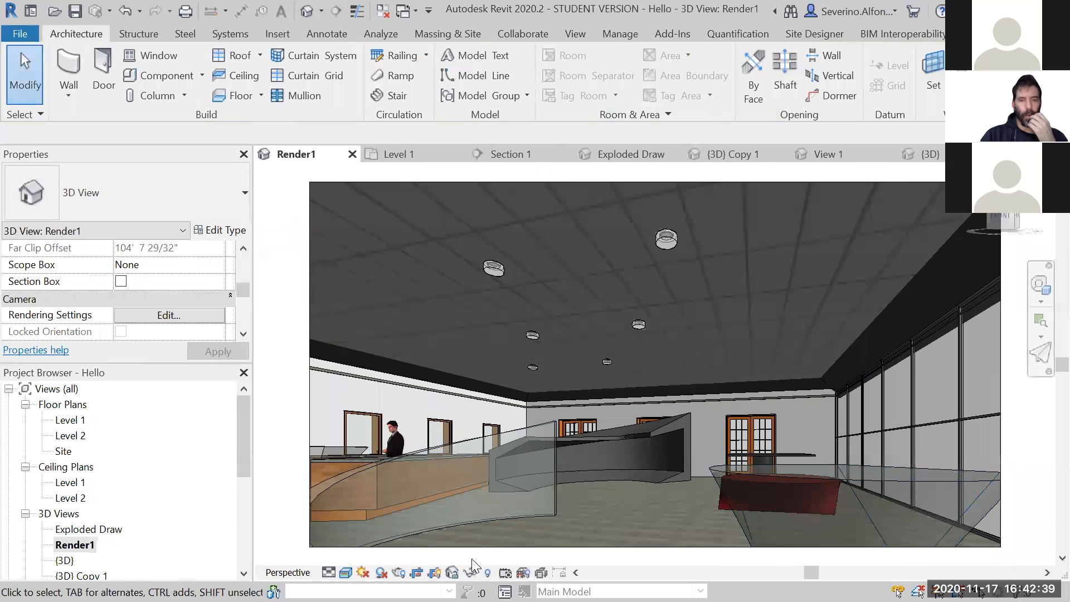
pyautogui.click(399, 573)
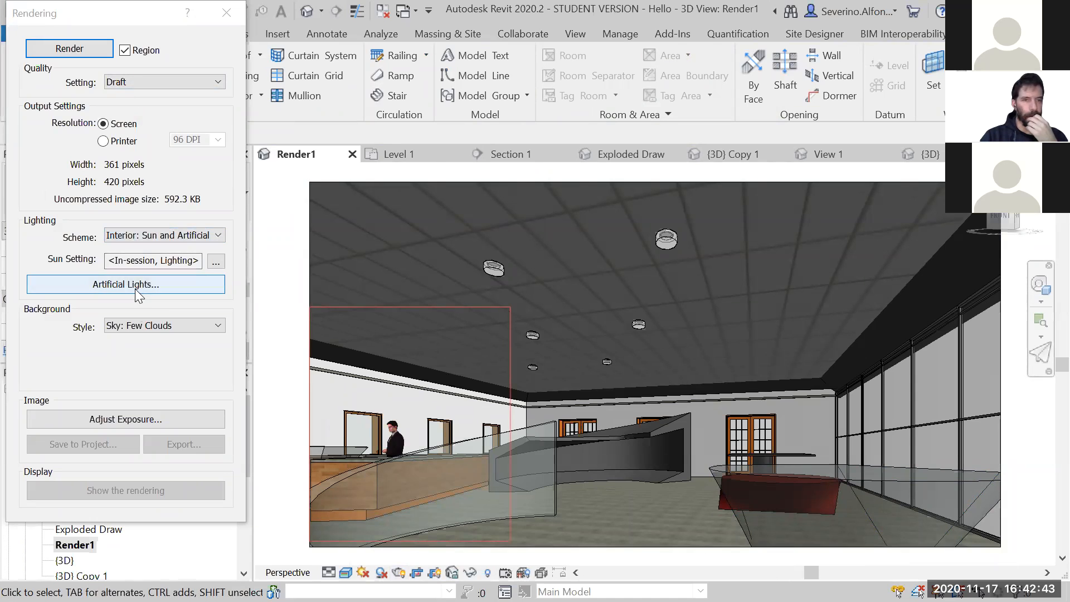
pyautogui.click(124, 50)
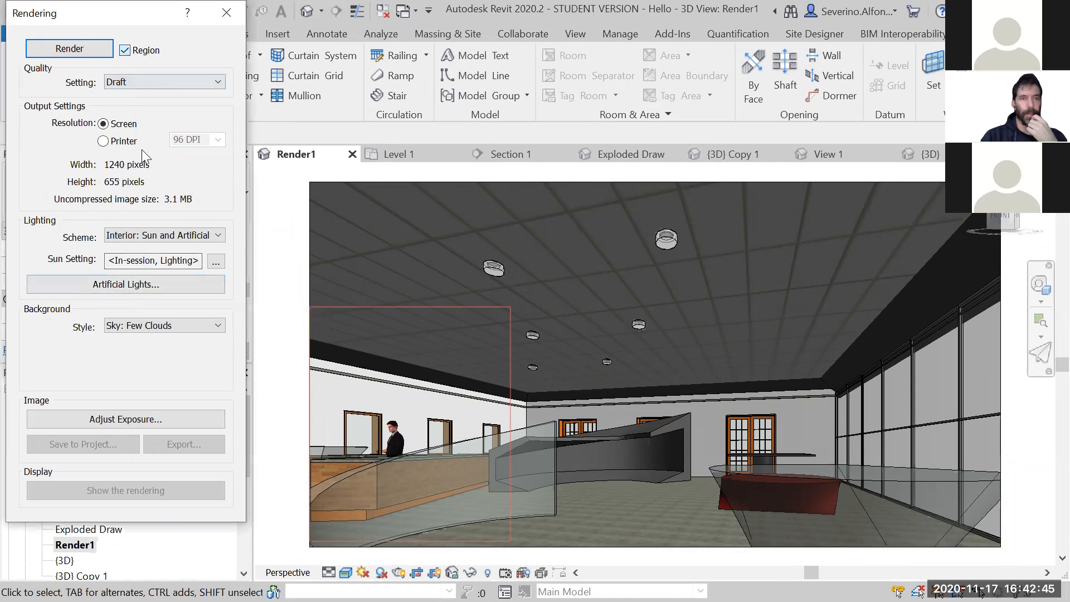
# - Examine the artificial lights listed for Render1 and their dimming values, leaving without applying changes
pyautogui.click(132, 283)
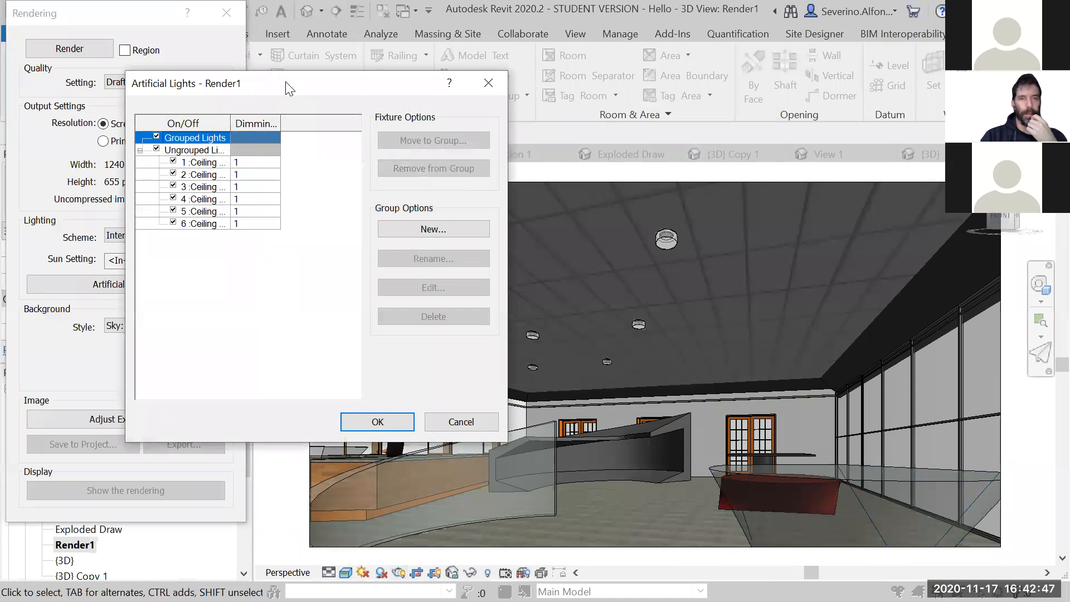
pyautogui.moveTo(288, 88); pyautogui.dragTo(816, 51)
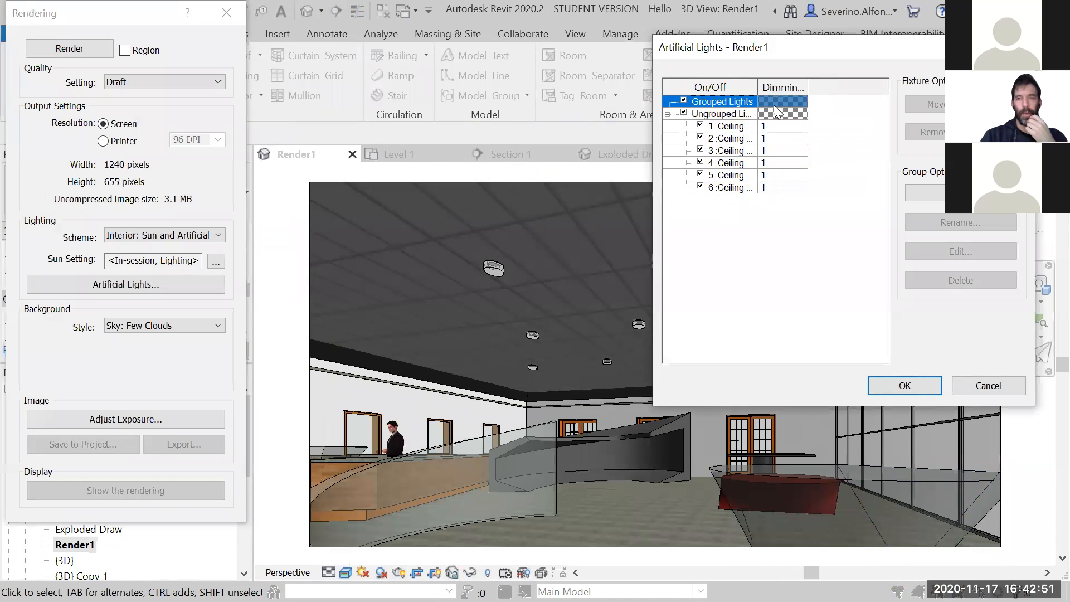
pyautogui.click(773, 126)
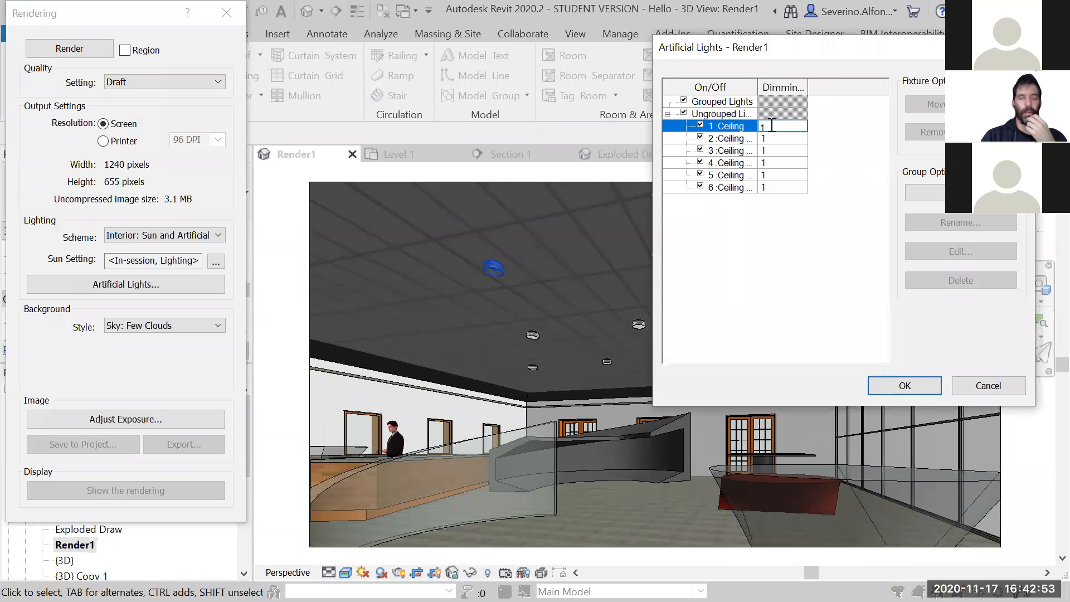
pyautogui.click(774, 139)
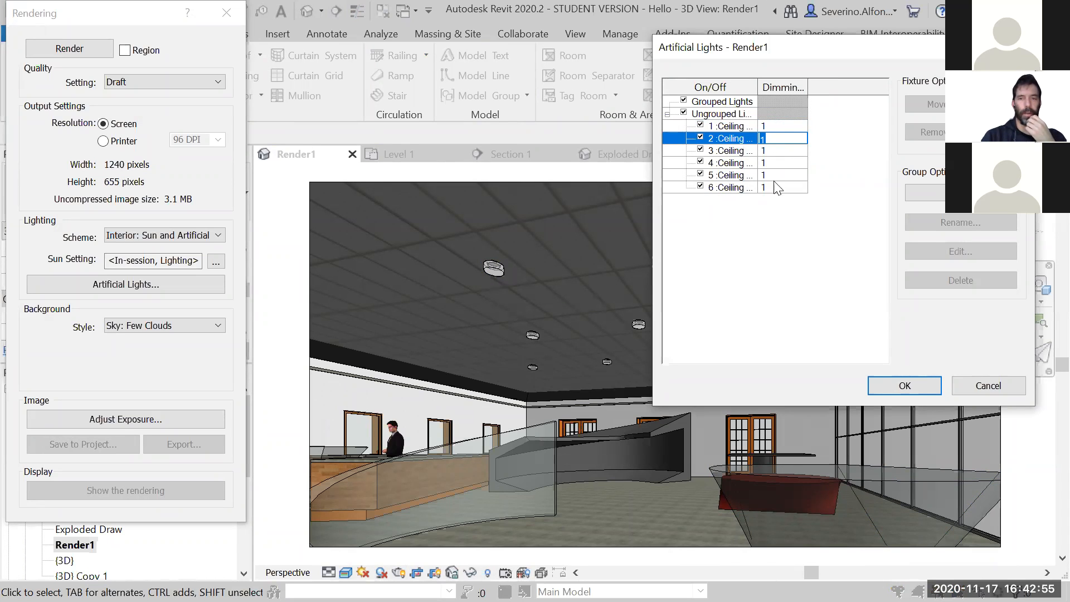
pyautogui.click(780, 126)
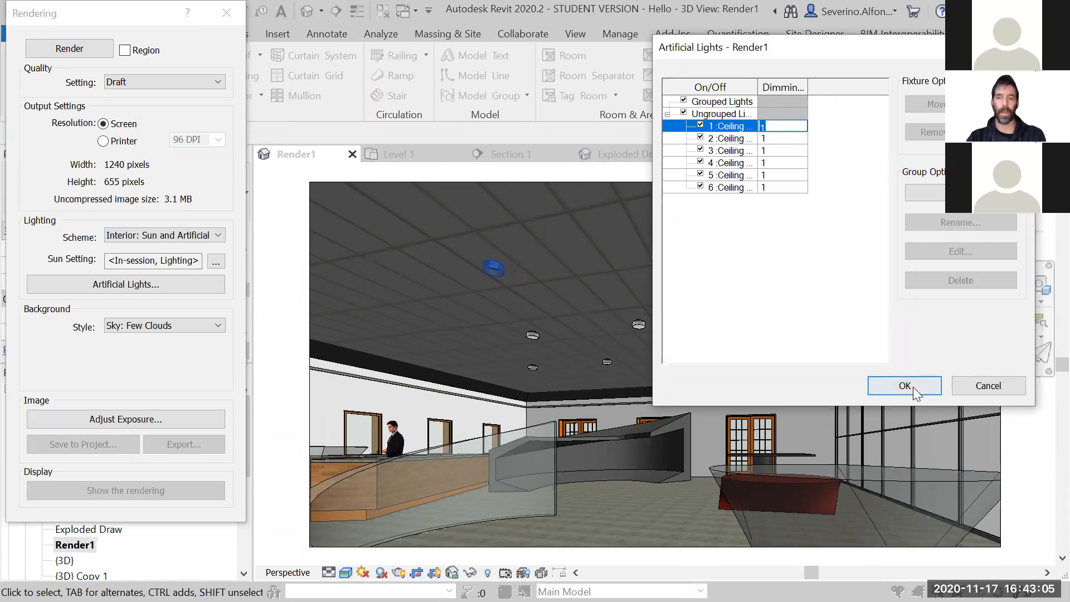
pyautogui.click(993, 386)
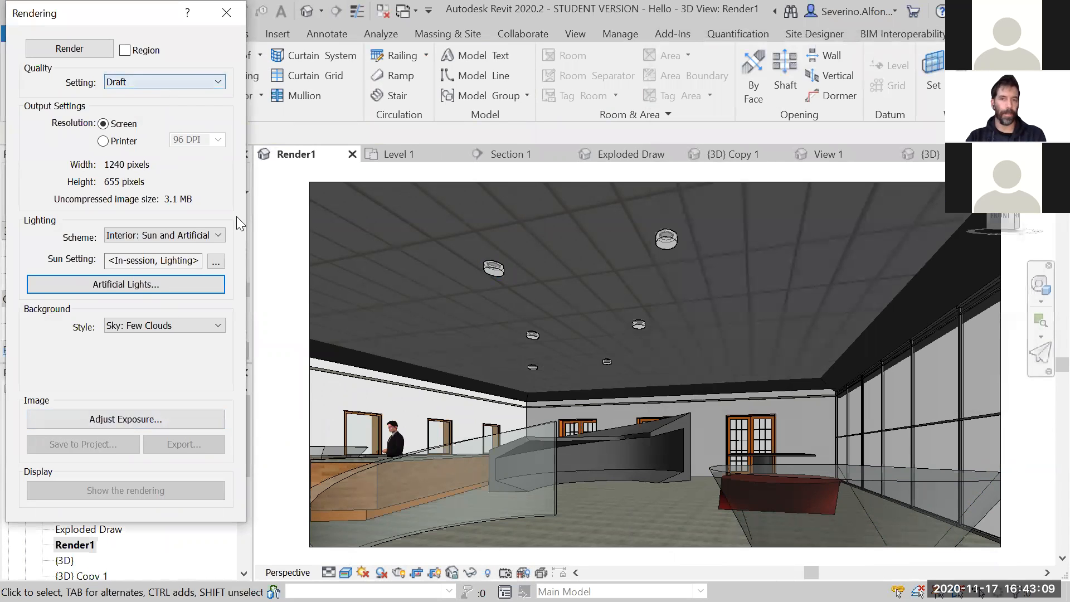
pyautogui.click(133, 285)
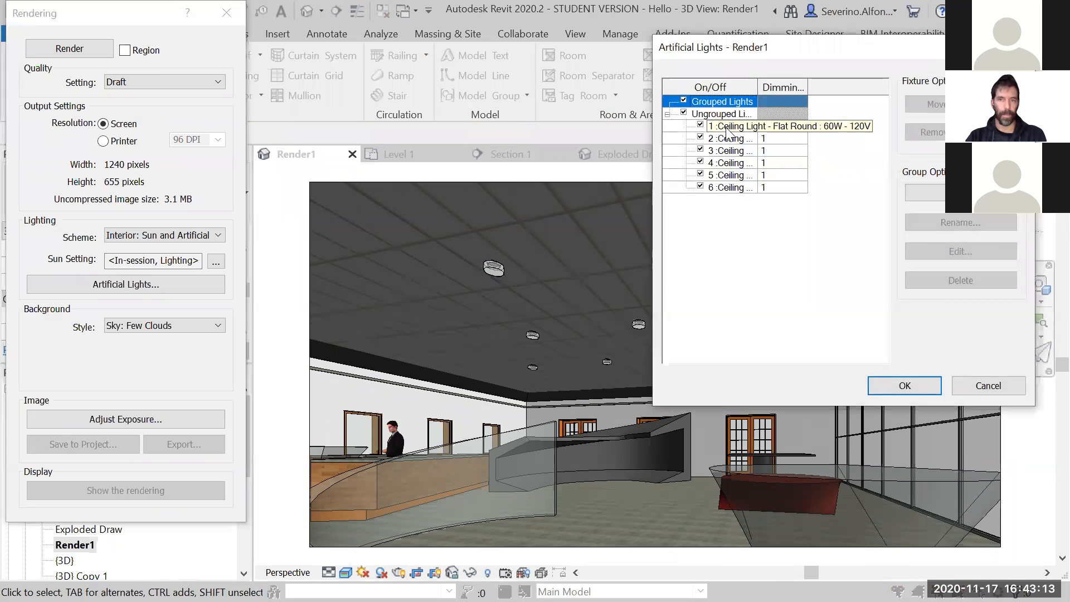
pyautogui.click(727, 133)
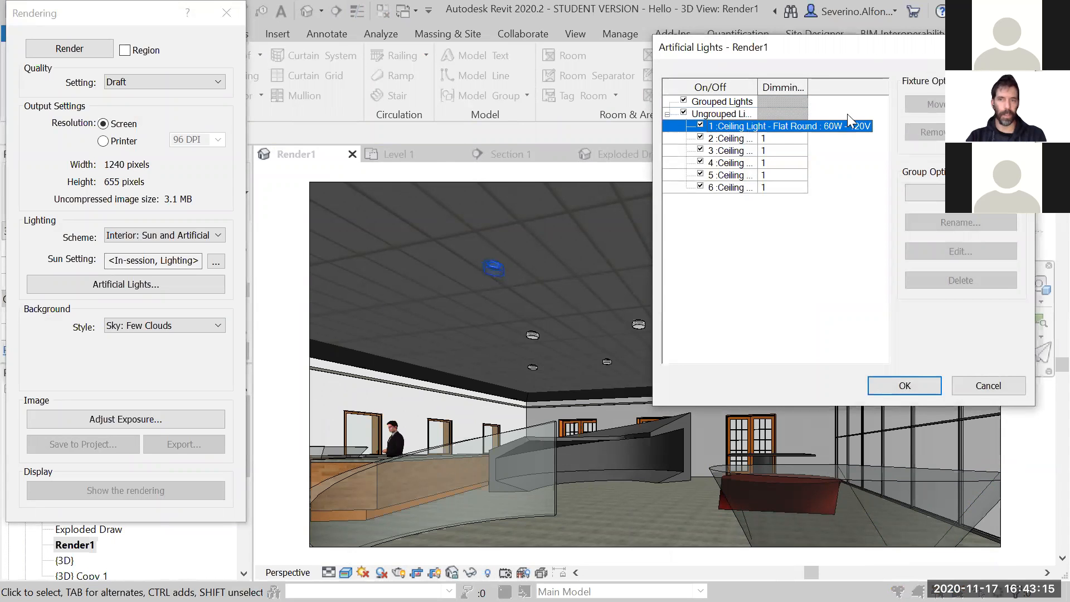
pyautogui.click(1015, 47)
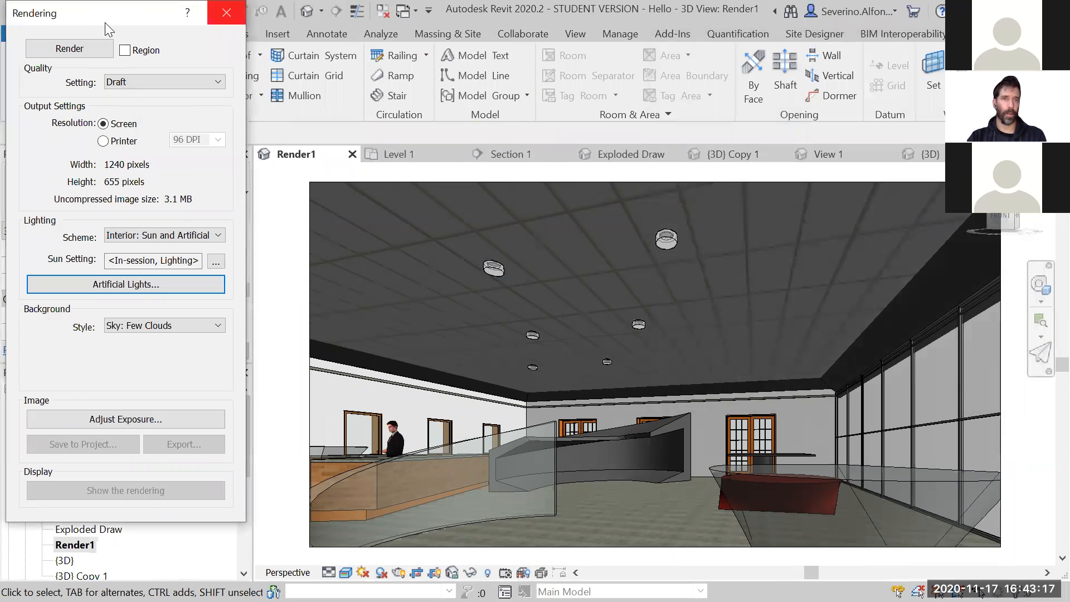
# - Examine the type properties of a ceiling light in Render1, including its photometric parameters, leaving without changes
pyautogui.click(226, 13)
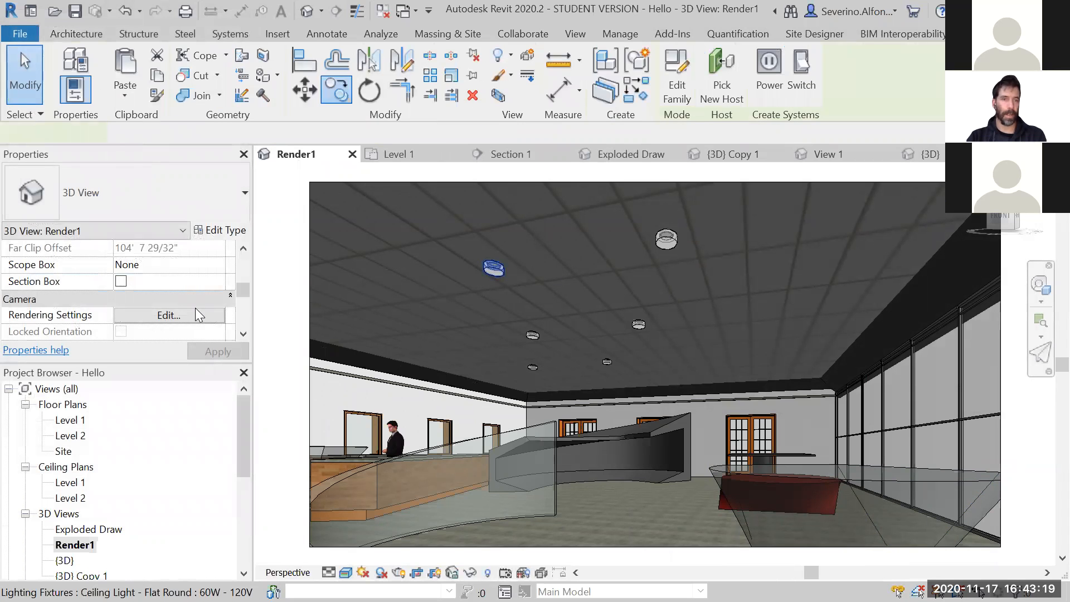
pyautogui.click(226, 232)
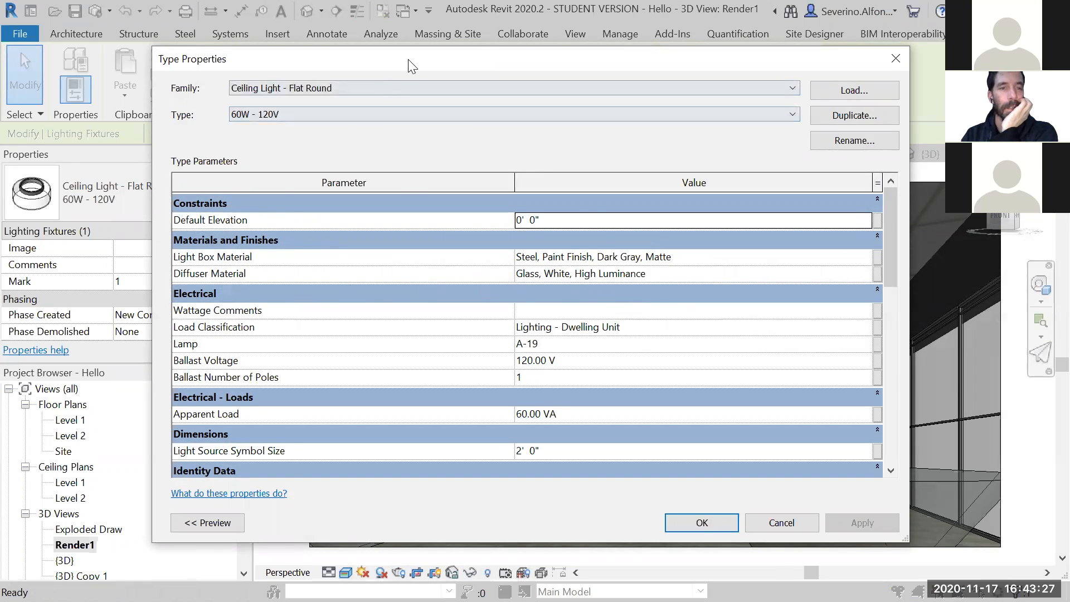
pyautogui.moveTo(412, 65); pyautogui.dragTo(473, 60)
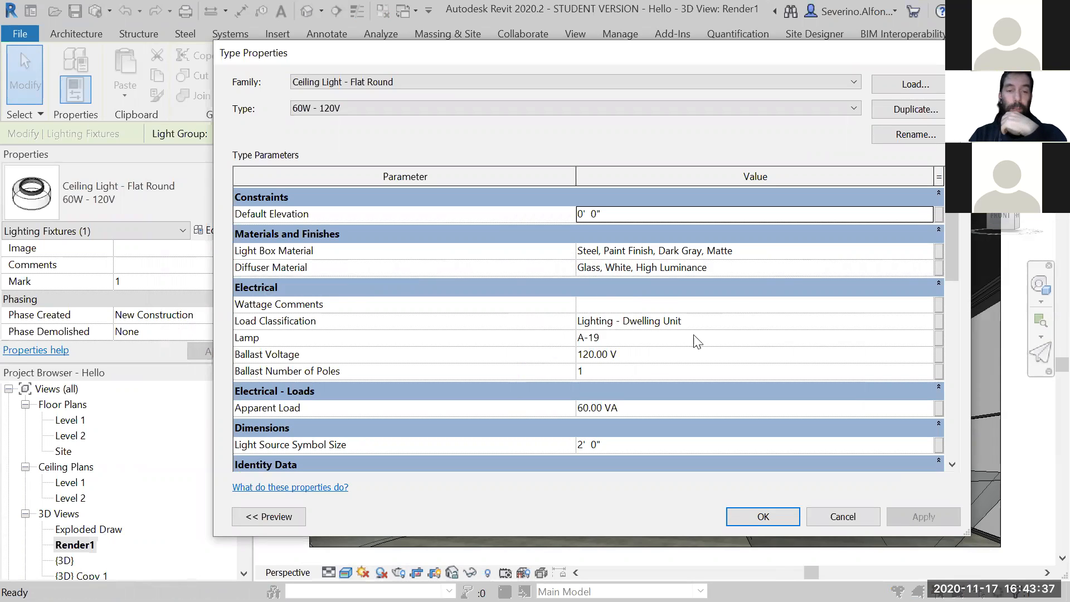
pyautogui.moveTo(956, 261); pyautogui.dragTo(958, 441)
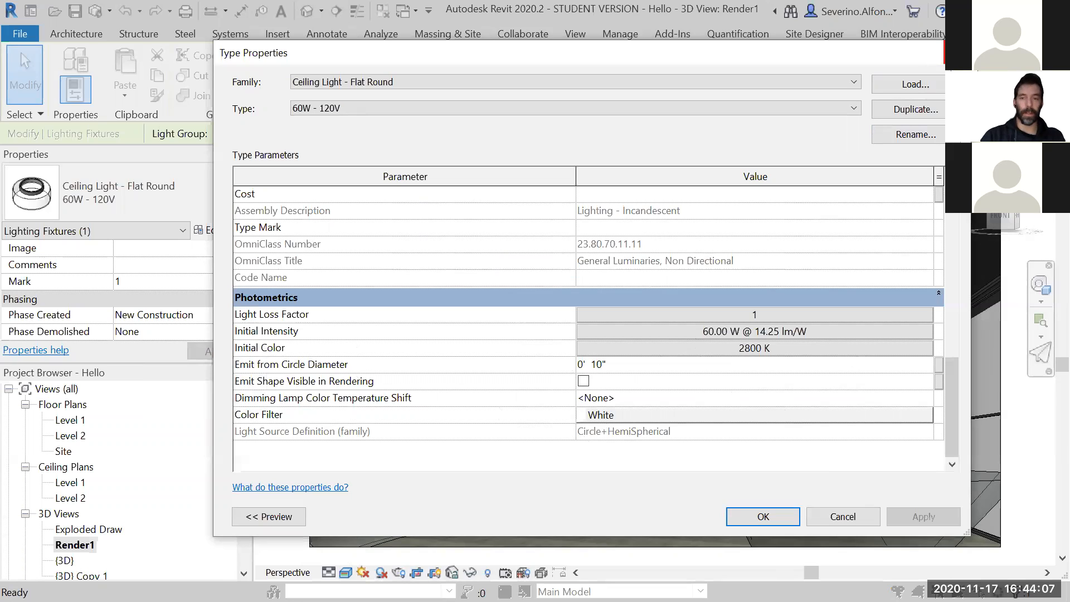
pyautogui.click(844, 516)
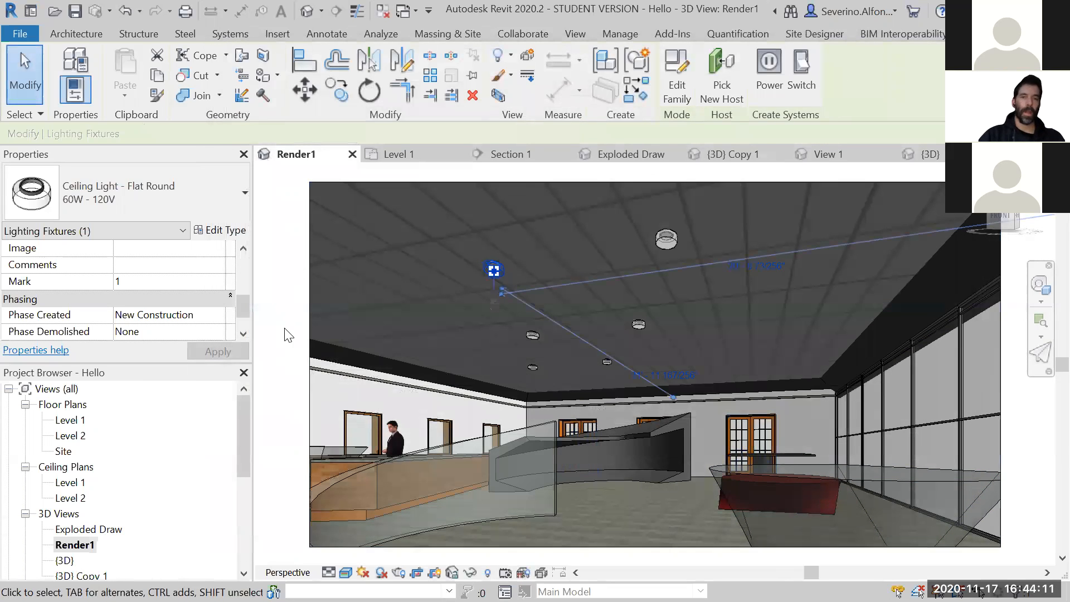
# - Render the Render1 view at Draft quality with the Interior: Sun and Artificial lighting scheme
pyautogui.press('Escape')
pyautogui.press('r')
pyautogui.press('r')
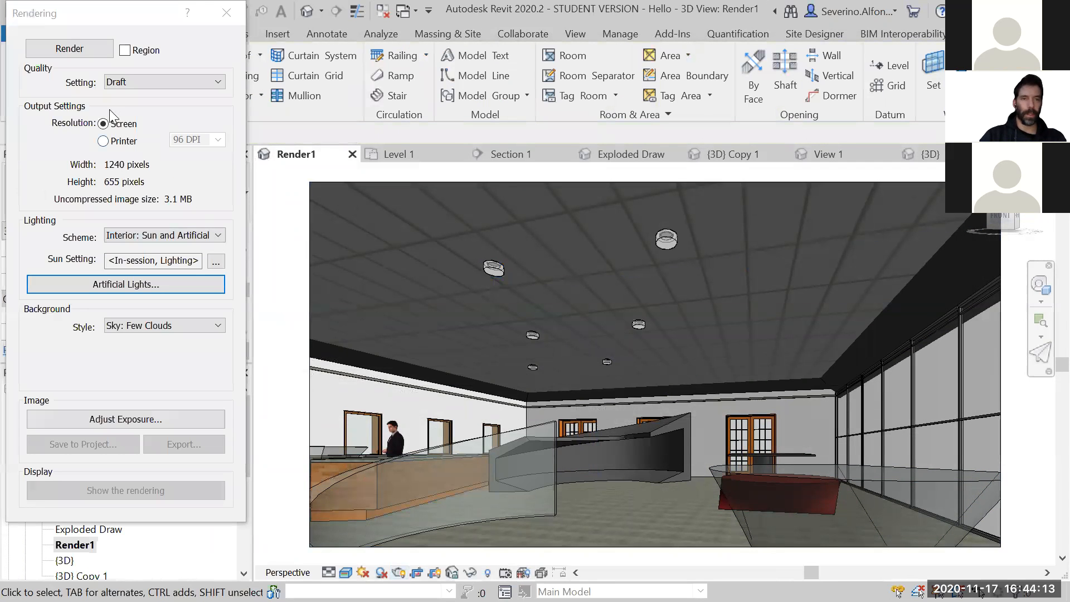
pyautogui.click(84, 50)
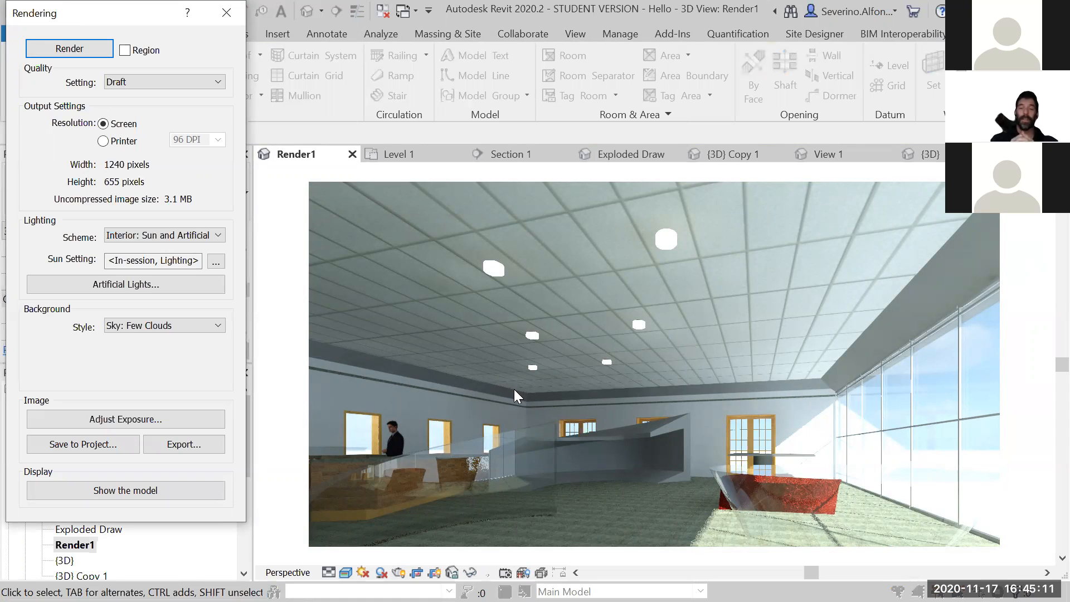
# - Darken the rendered image by applying an exposure value of 11.91, and leave the rendering settings
pyautogui.click(184, 423)
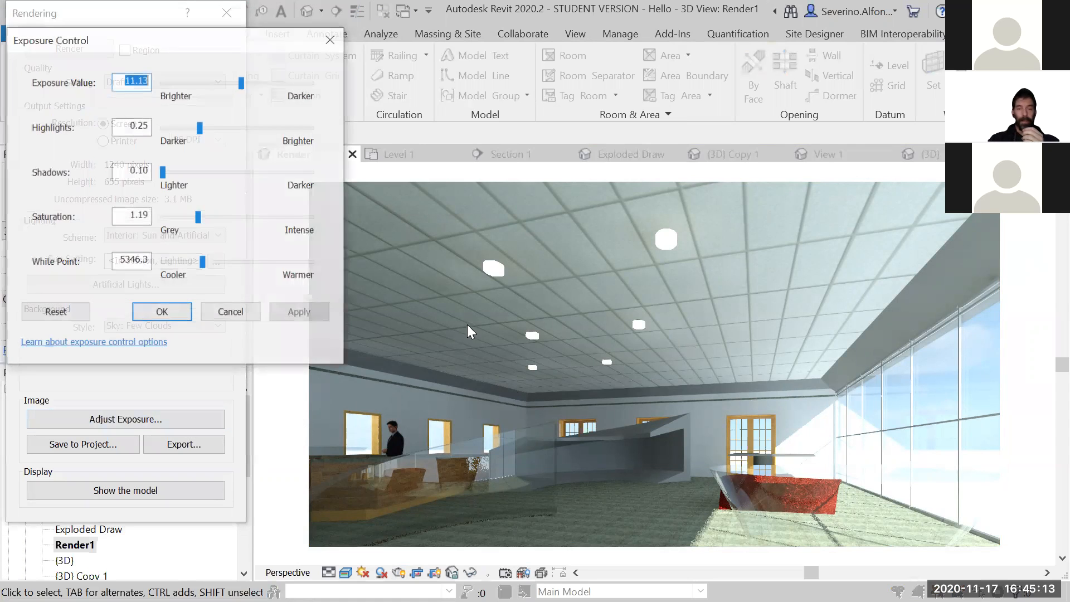
pyautogui.moveTo(241, 82); pyautogui.dragTo(247, 82)
pyautogui.click(294, 313)
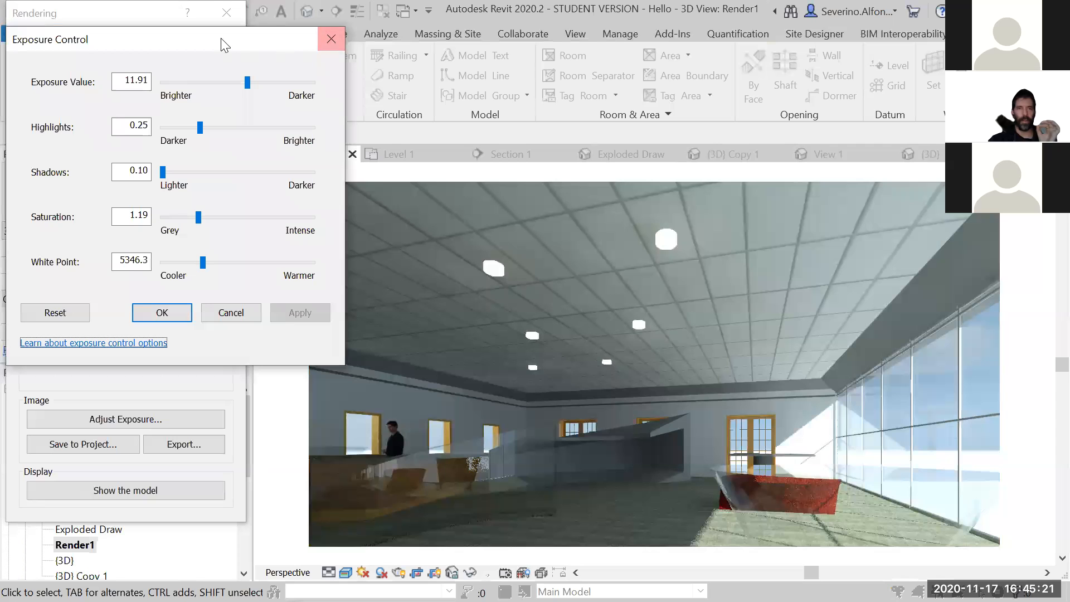
pyautogui.moveTo(223, 40); pyautogui.dragTo(237, 46)
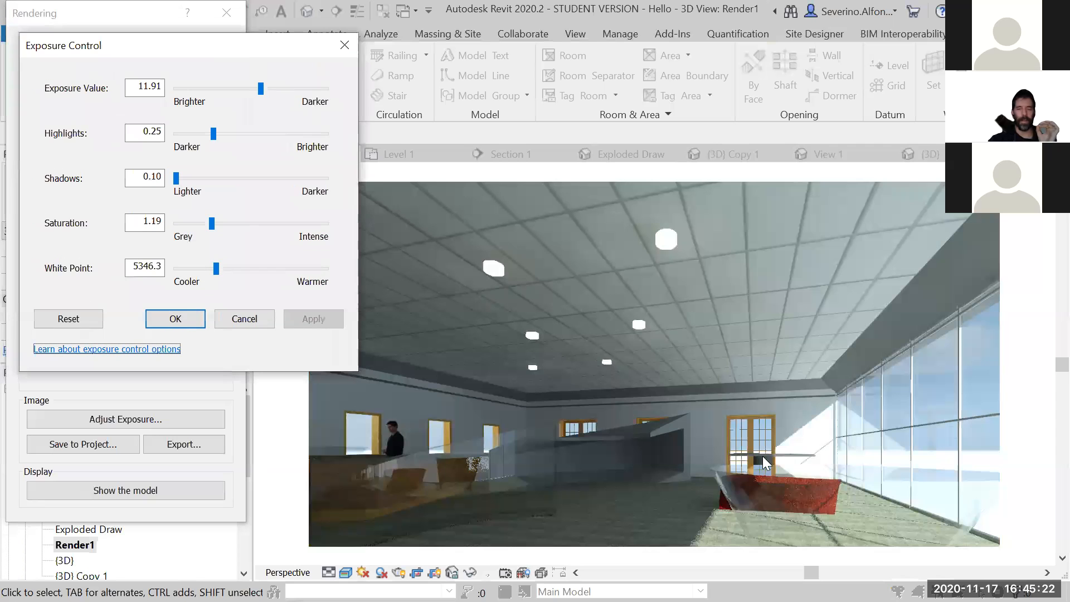
pyautogui.click(344, 48)
pyautogui.click(226, 12)
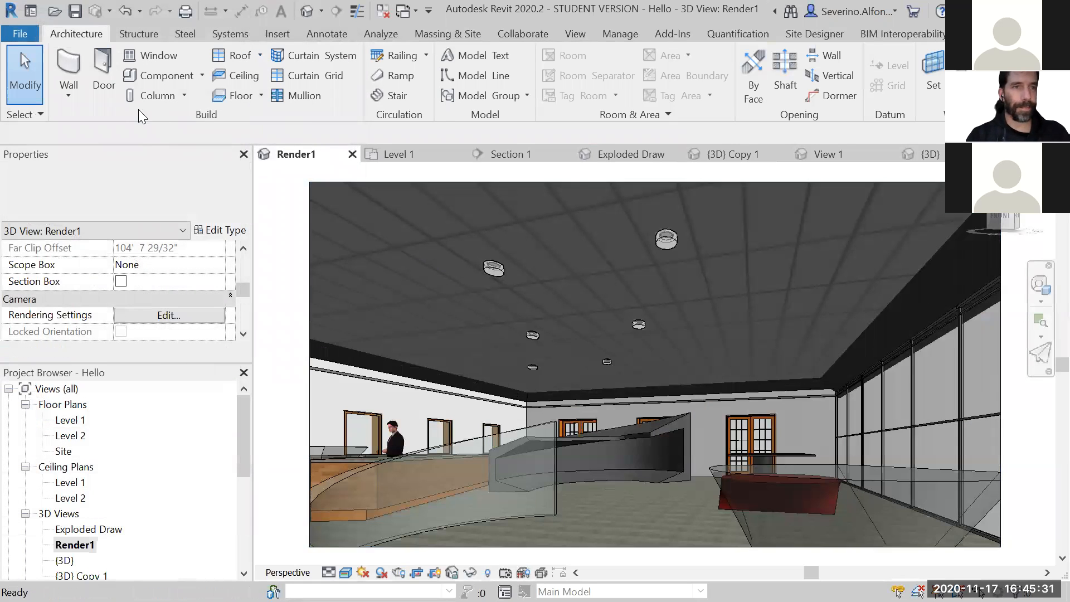
# - Start loading a component family and preview the Internal lighting families from Downlight - Spot through Floor Lamp - Torchiere
pyautogui.click(180, 74)
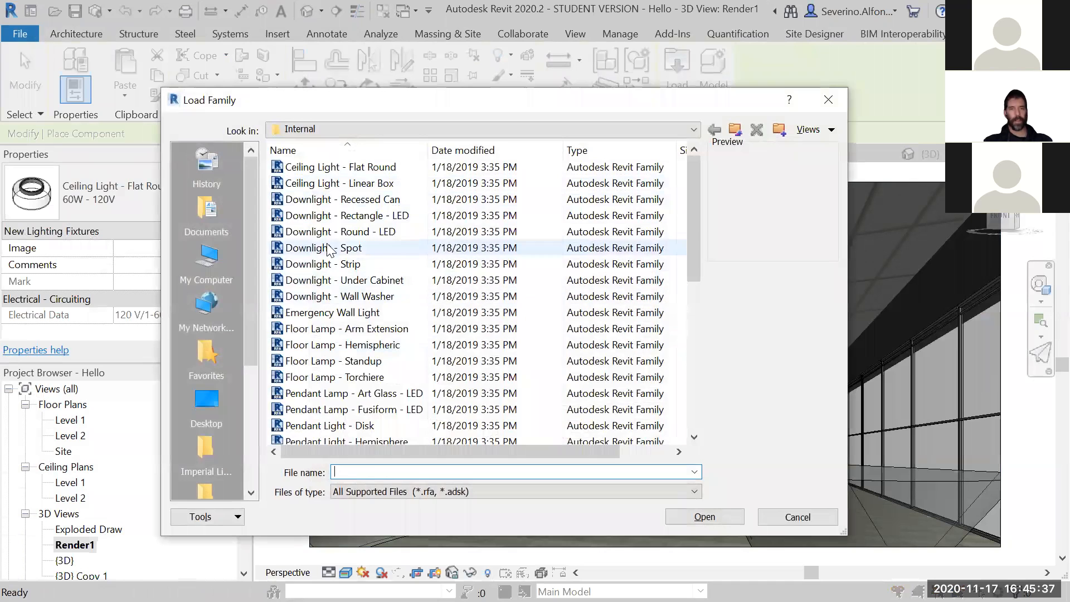
pyautogui.click(329, 248)
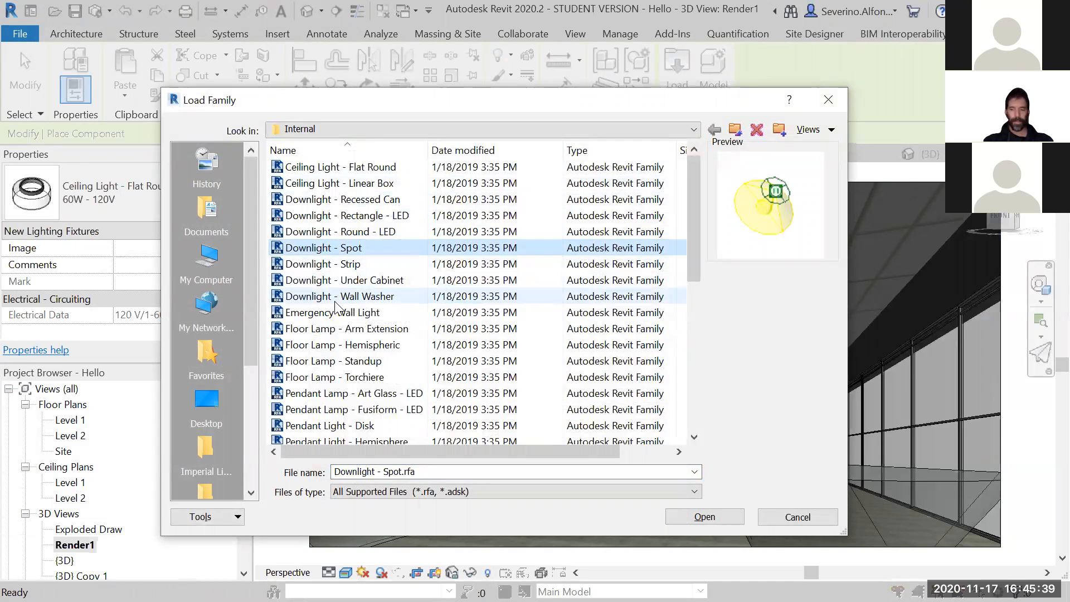
pyautogui.press('Down')
pyautogui.press('Down')
pyautogui.press('Up')
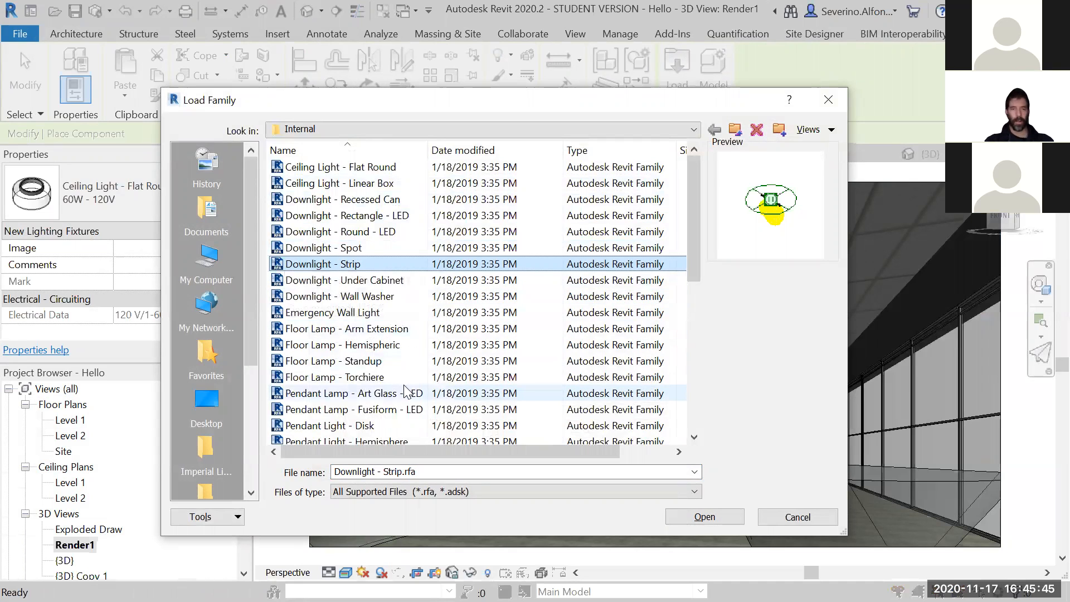
pyautogui.press('Down')
pyautogui.press('Down')
pyautogui.press('Down')
pyautogui.press('Down')
pyautogui.press('Up')
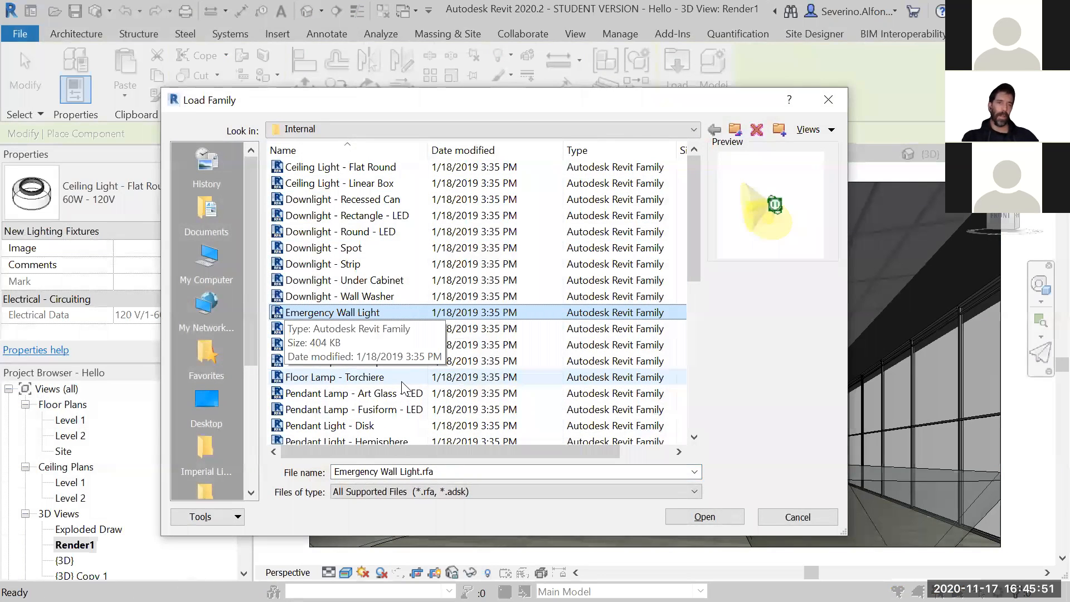
pyautogui.press('Up')
pyautogui.press('Down')
pyautogui.press('Down')
pyautogui.press('Down')
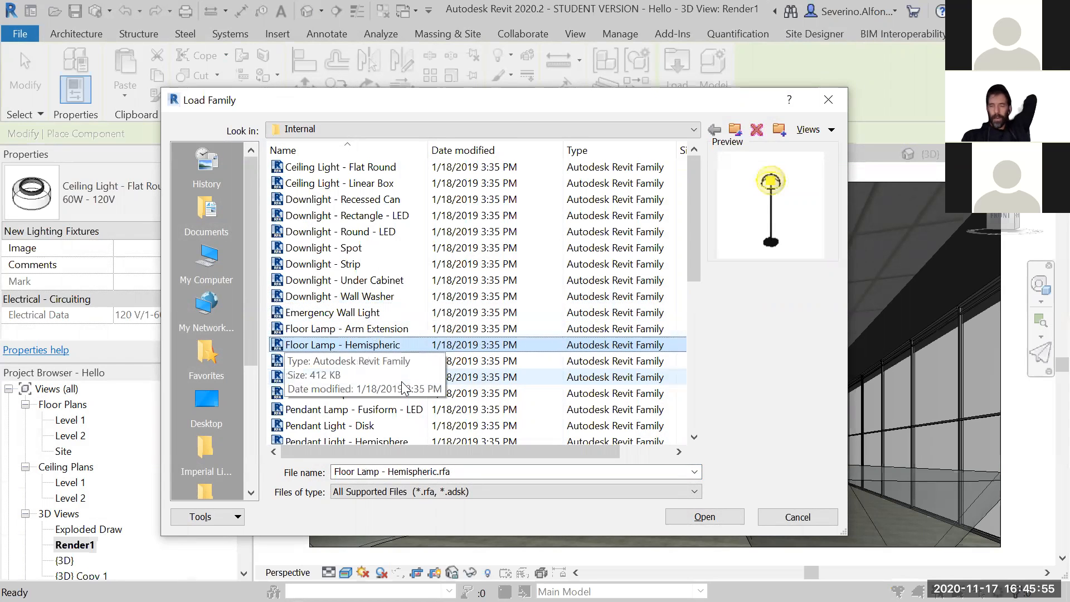
pyautogui.press('Up')
pyautogui.press('Down')
pyautogui.press('Down')
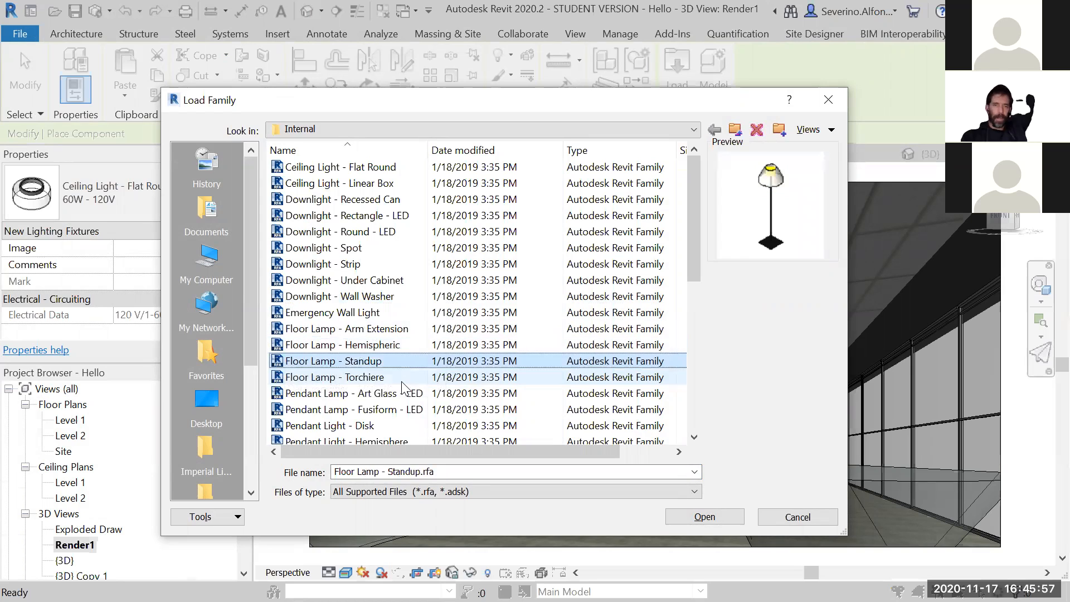
pyautogui.press('Down')
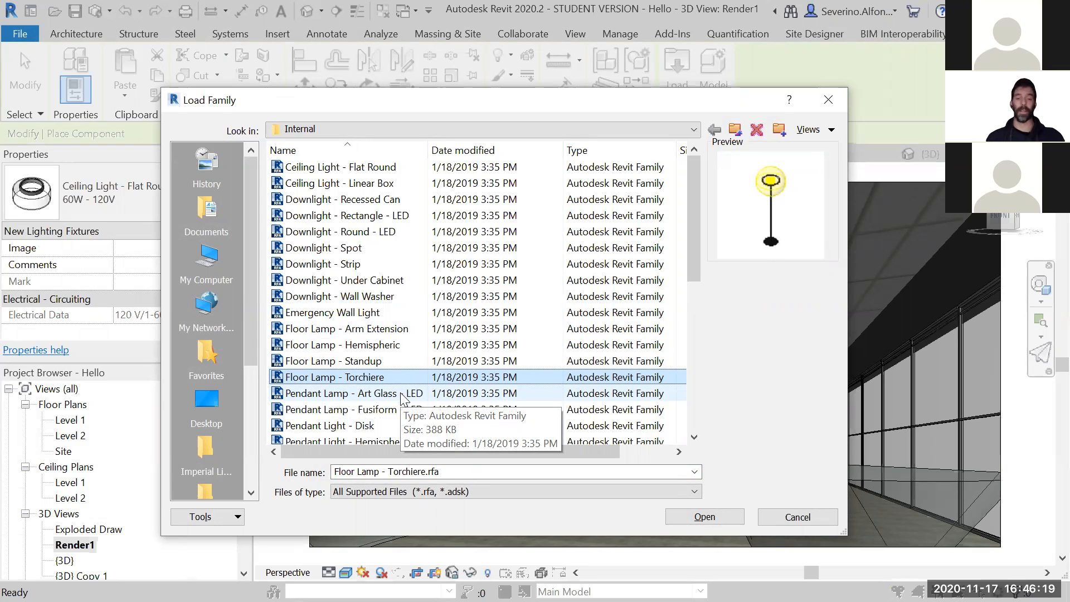
# - Load the Studio Light family from the Internal lighting folder into the project
pyautogui.scroll(-1, 391, 391)
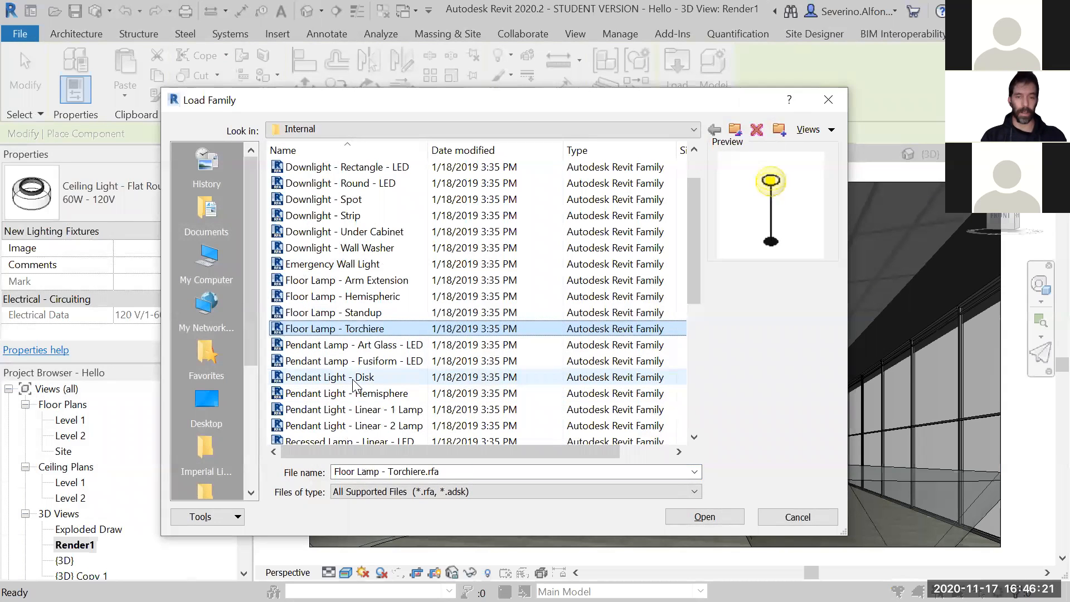
pyautogui.click(360, 381)
pyautogui.scroll(-6, 362, 390)
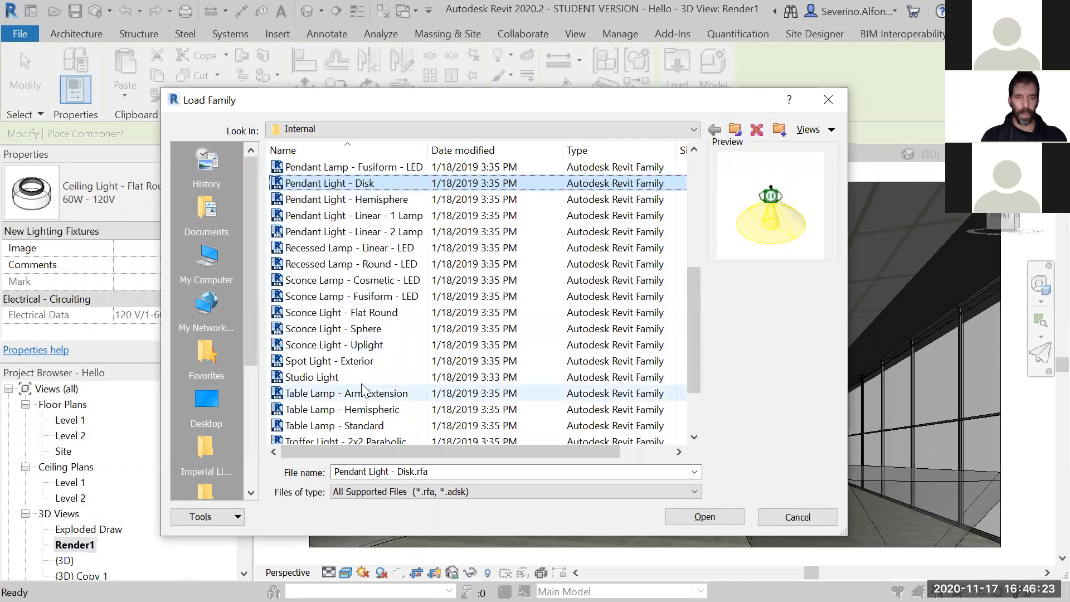
pyautogui.click(334, 296)
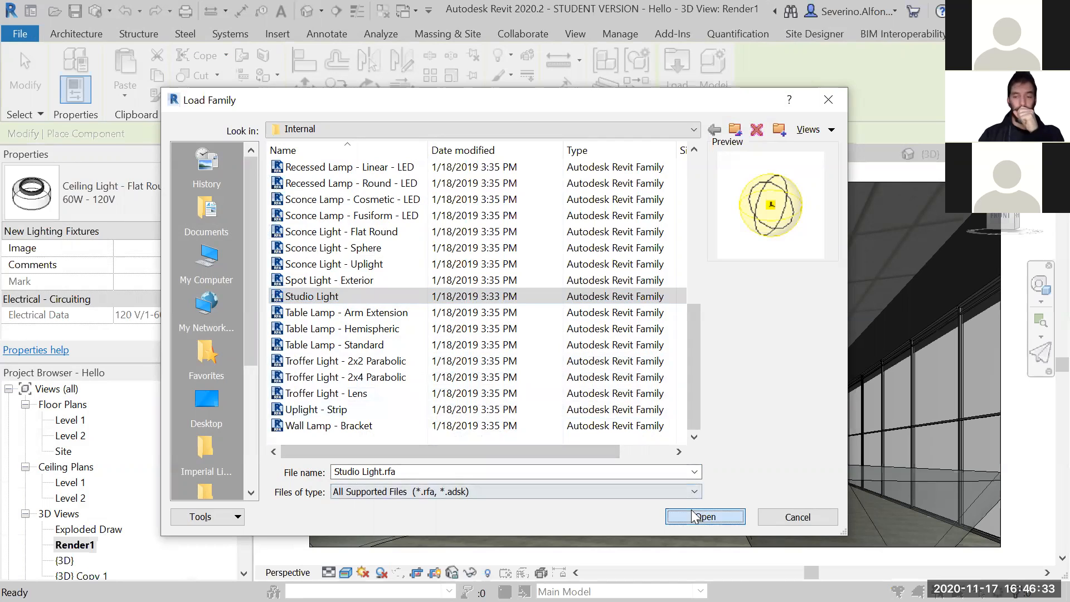
pyautogui.click(705, 516)
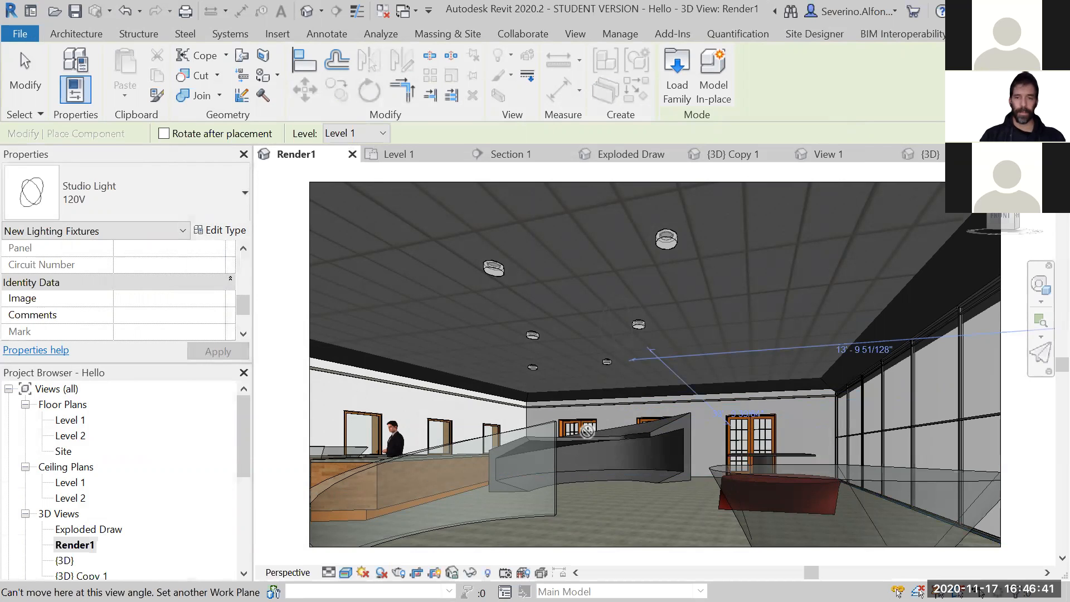
pyautogui.press('Escape')
pyautogui.press('Escape')
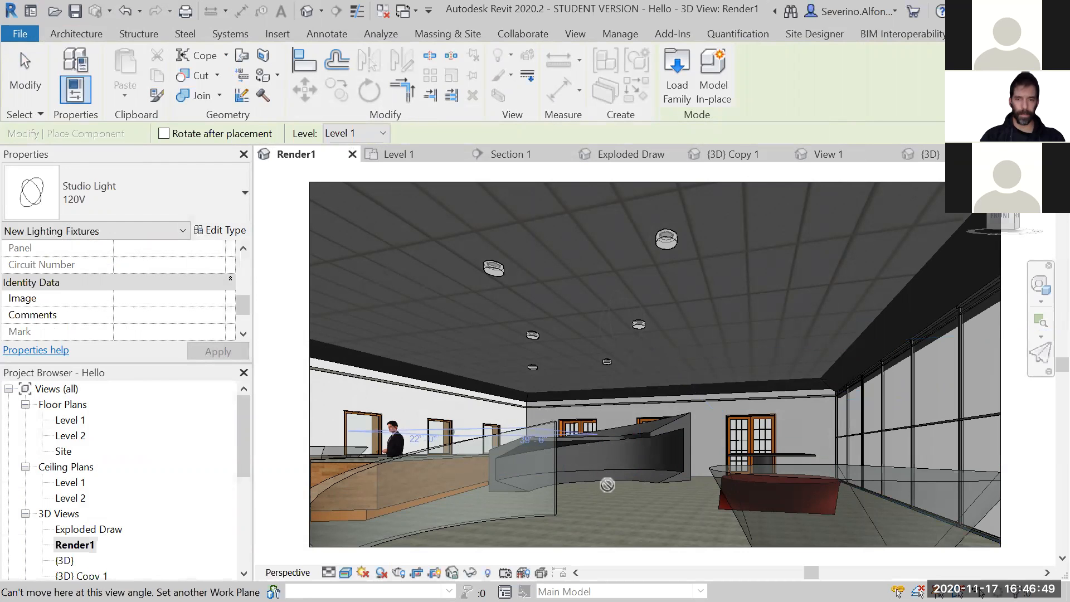
# - Place a 120V Studio Light in the Level 1 ceiling plan, on a ceiling grid line among the round ceiling lights
pyautogui.doubleClick(71, 483)
pyautogui.click(164, 76)
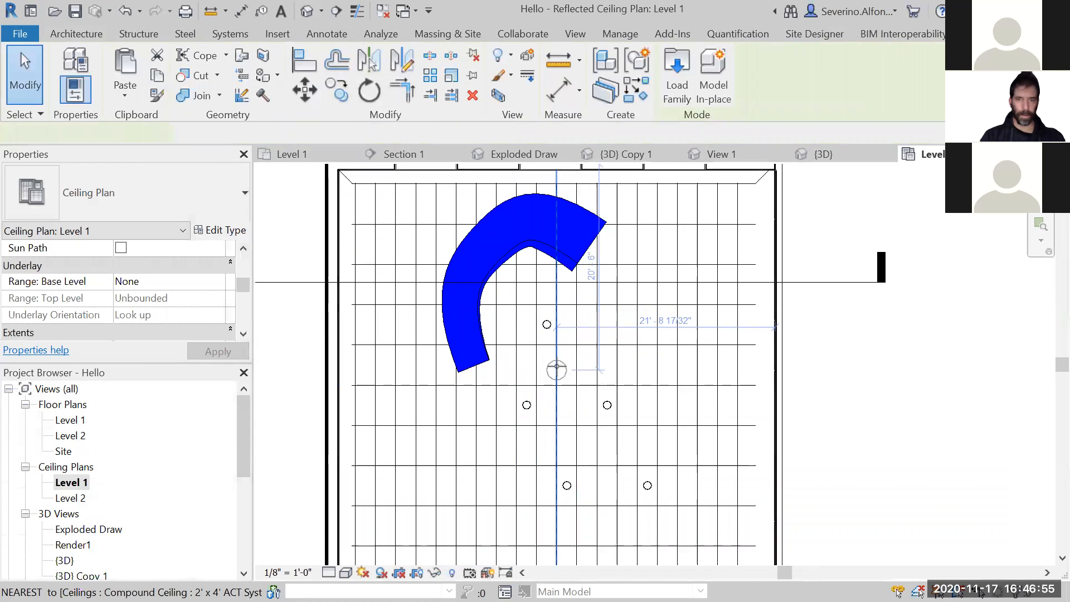
pyautogui.click(558, 370)
pyautogui.press('Escape')
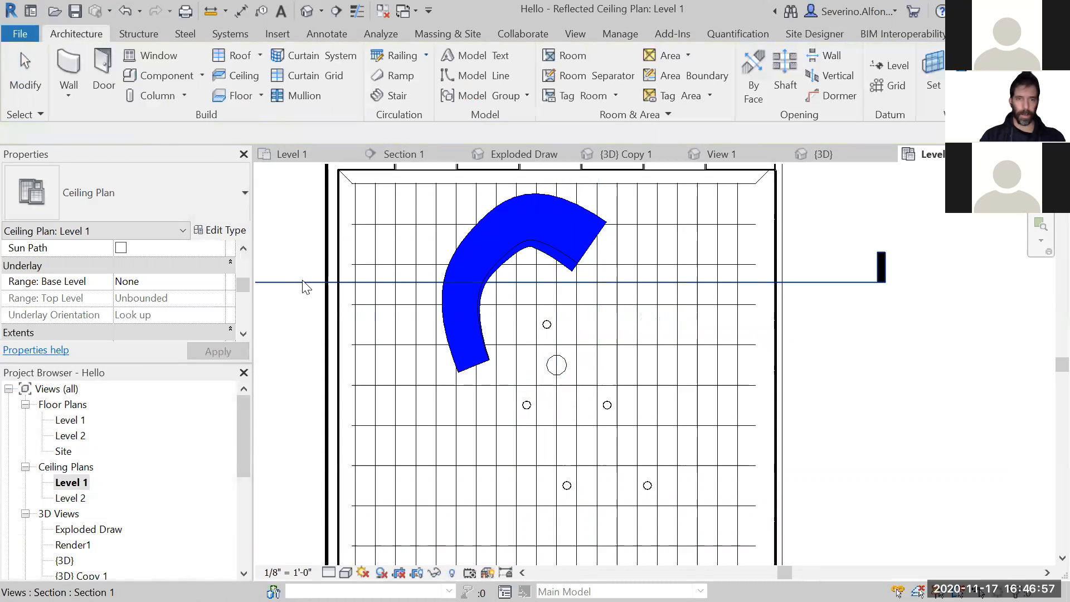
# - Move the Section 1 line down the Level 1 ceiling plan so it runs just below the studio light
pyautogui.click(304, 282)
pyautogui.moveTo(307, 393); pyautogui.dragTo(307, 397)
pyautogui.press('Escape')
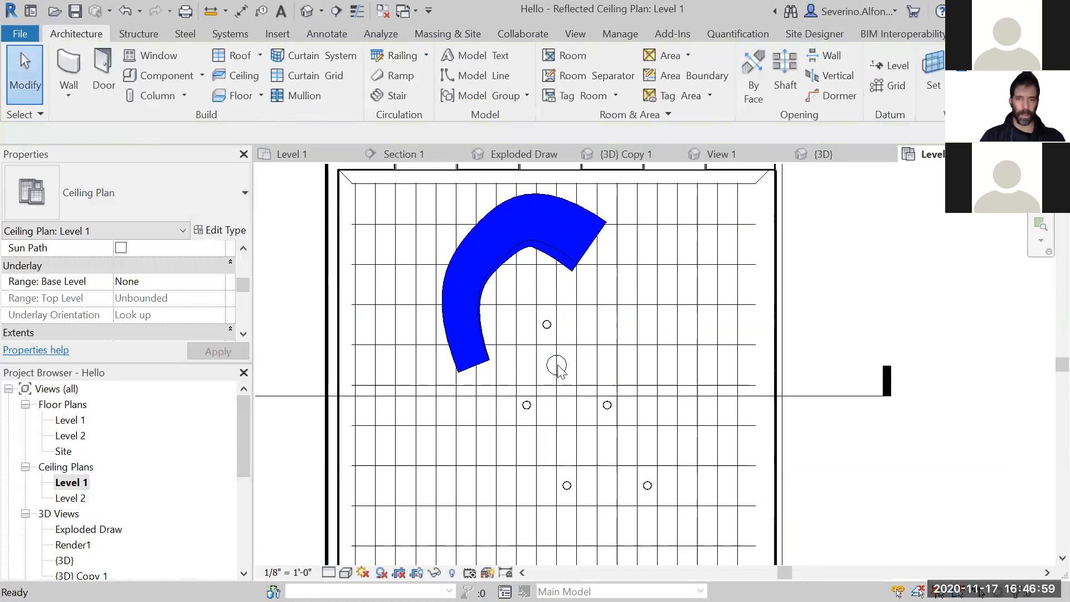
# - Open Section 1 and move the studio light above the long counter, about 37' from the opposite wall
pyautogui.scroll(-2, 448, 377)
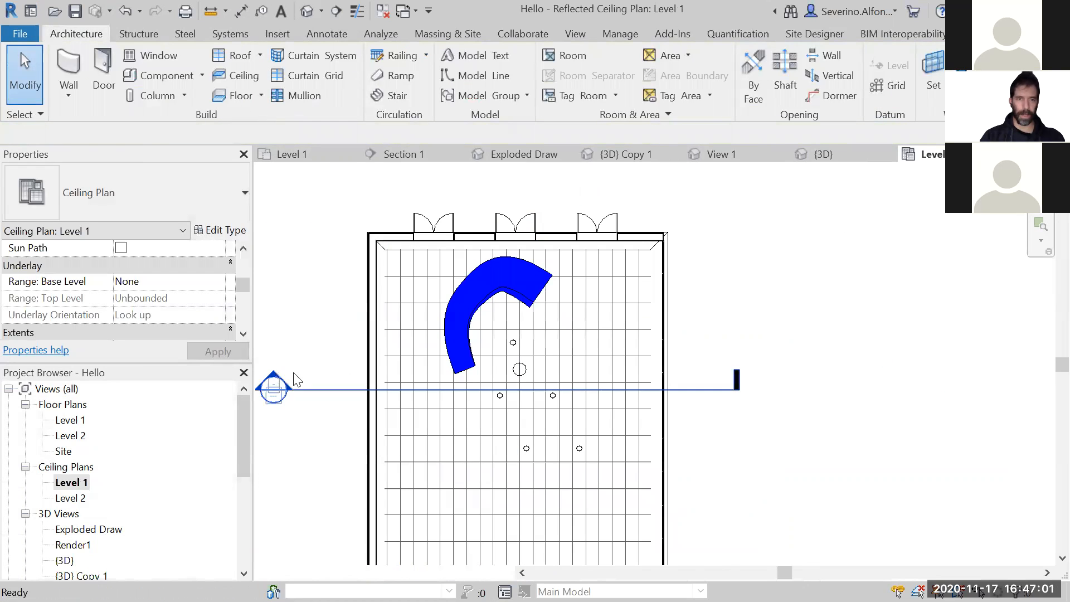
pyautogui.doubleClick(276, 373)
pyautogui.moveTo(608, 385); pyautogui.dragTo(490, 401)
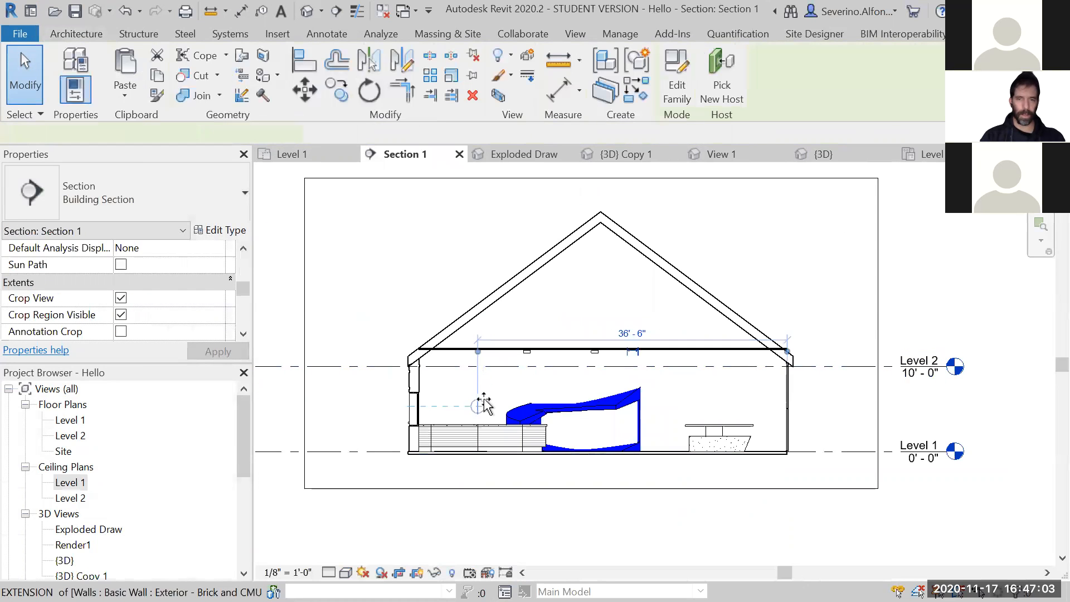
pyautogui.press('Escape')
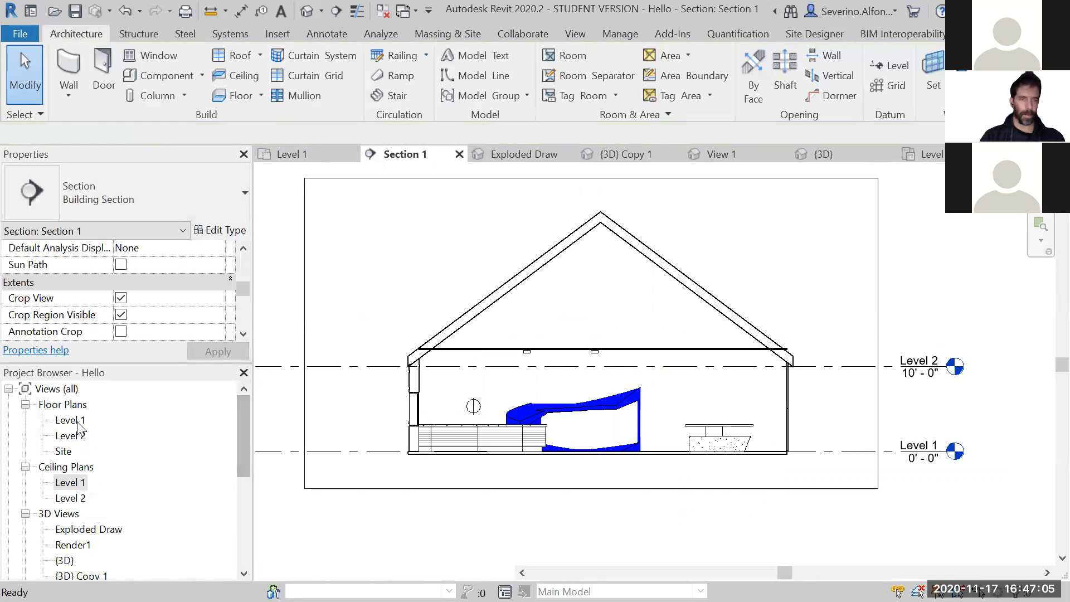
# - Check the Level 1 floor plan and the Level 1 and Level 2 ceiling plans for the moved studio light
pyautogui.doubleClick(70, 420)
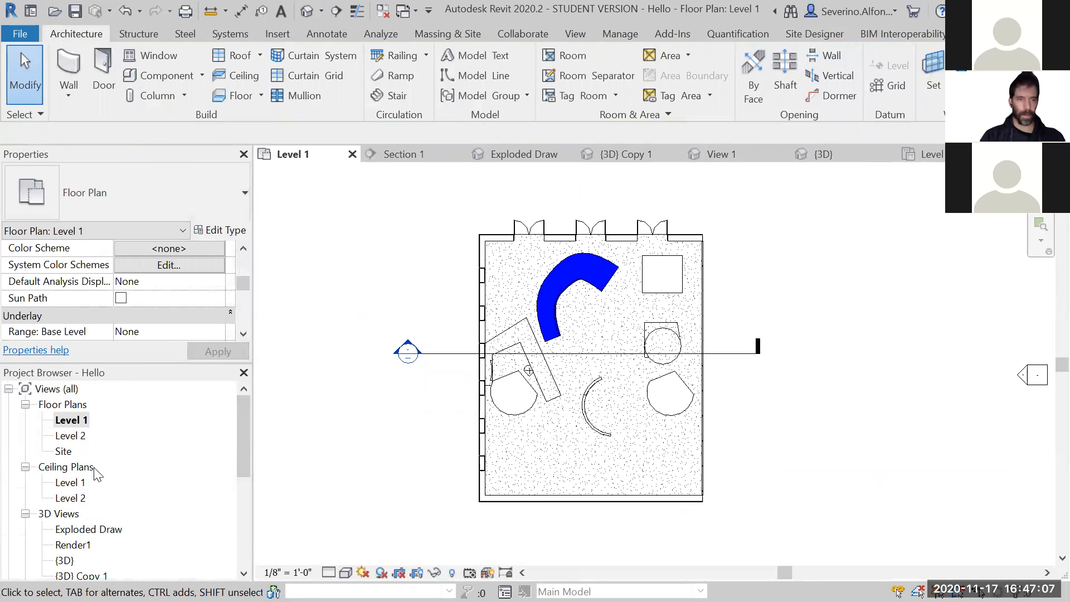
pyautogui.doubleClick(70, 482)
pyautogui.scroll(-1, 465, 435)
pyautogui.moveTo(464, 435); pyautogui.dragTo(486, 338, button='middle')
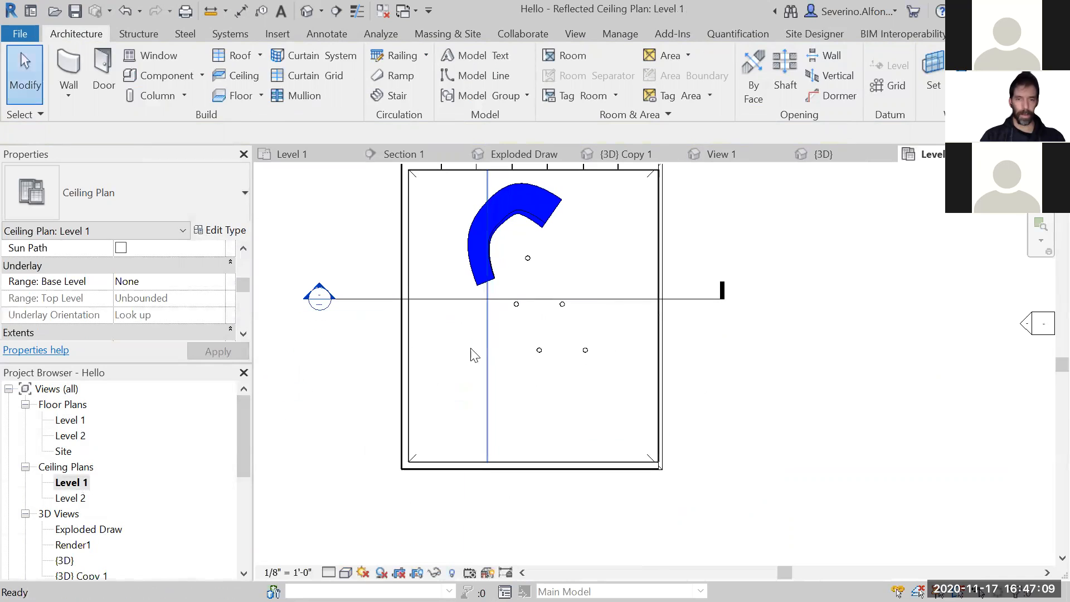
pyautogui.doubleClick(71, 498)
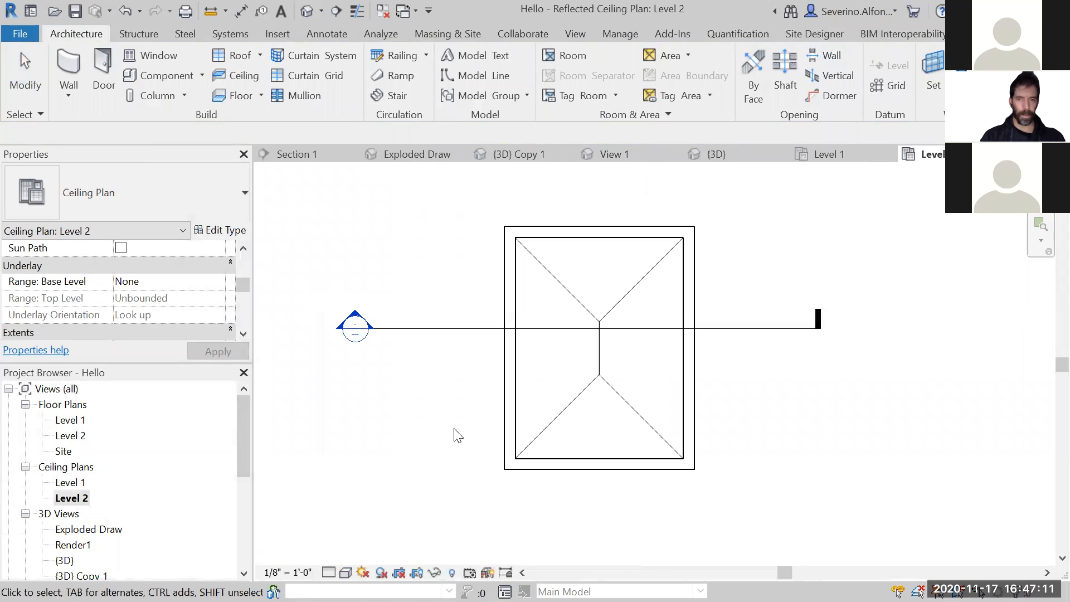
pyautogui.doubleClick(70, 482)
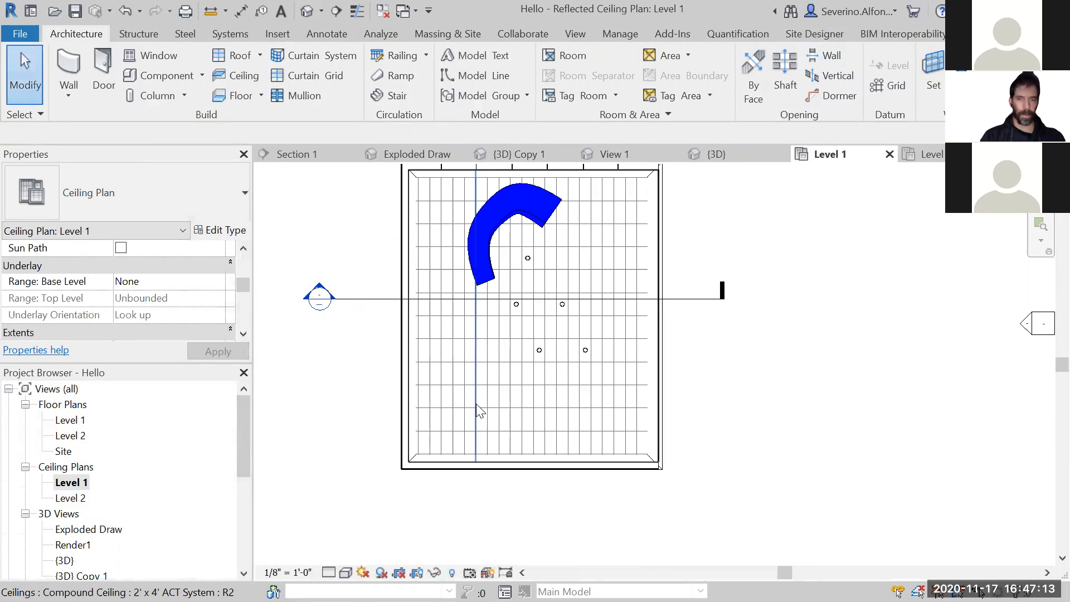
# - Open Section 1 and move the studio light lower and closer to the nearby end wall
pyautogui.doubleClick(319, 281)
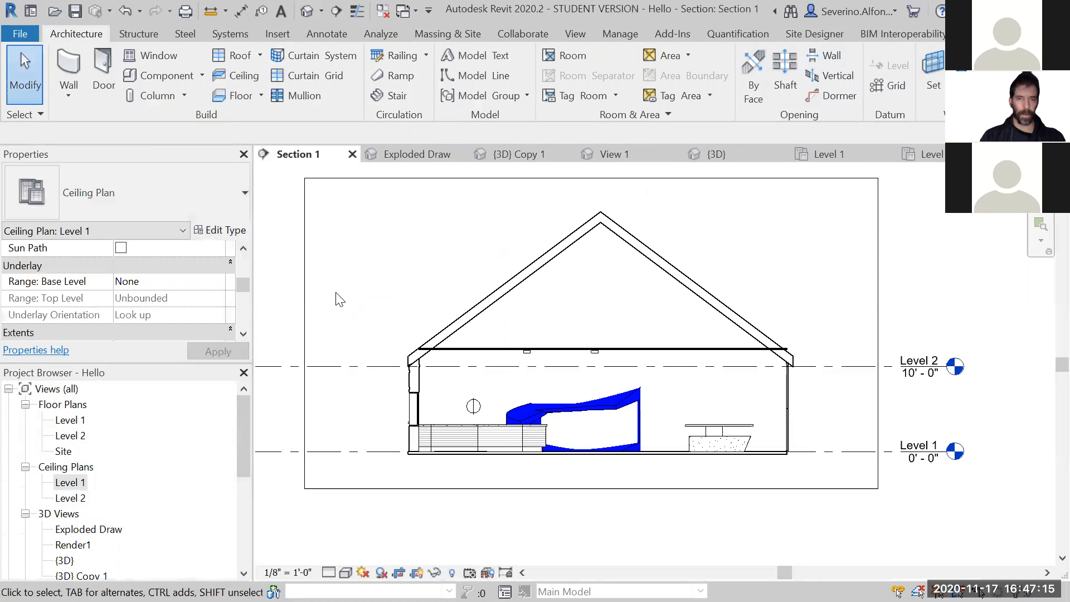
pyautogui.click(475, 407)
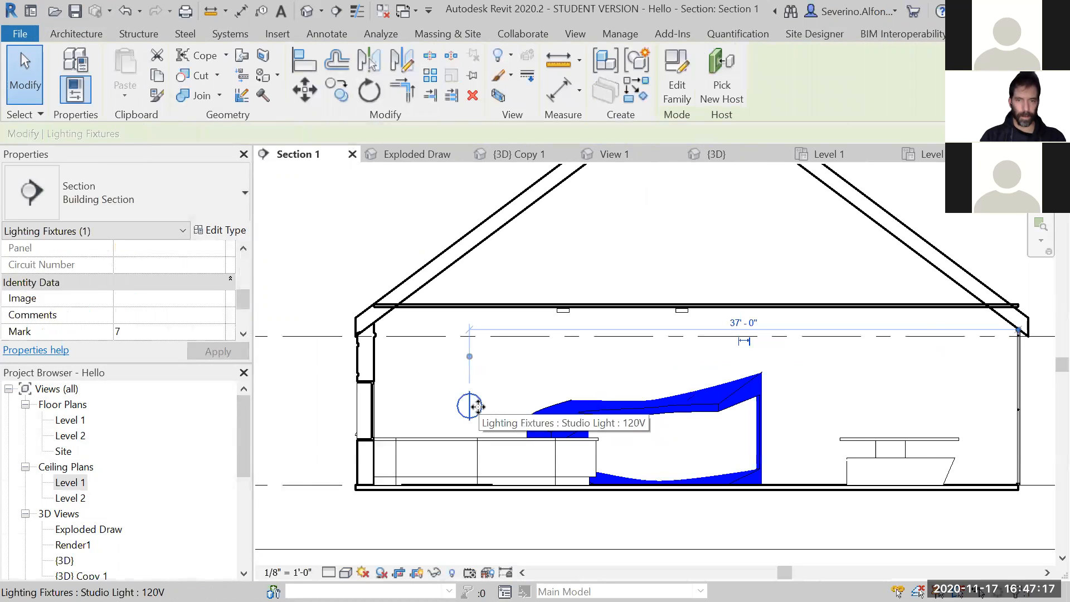
pyautogui.scroll(3, 519, 273)
pyautogui.moveTo(502, 273); pyautogui.dragTo(471, 318)
pyautogui.press('Escape')
# - In the Level 1 floor plan, move the studio light away from the angled desk toward the corner near the double doors
pyautogui.doubleClick(69, 419)
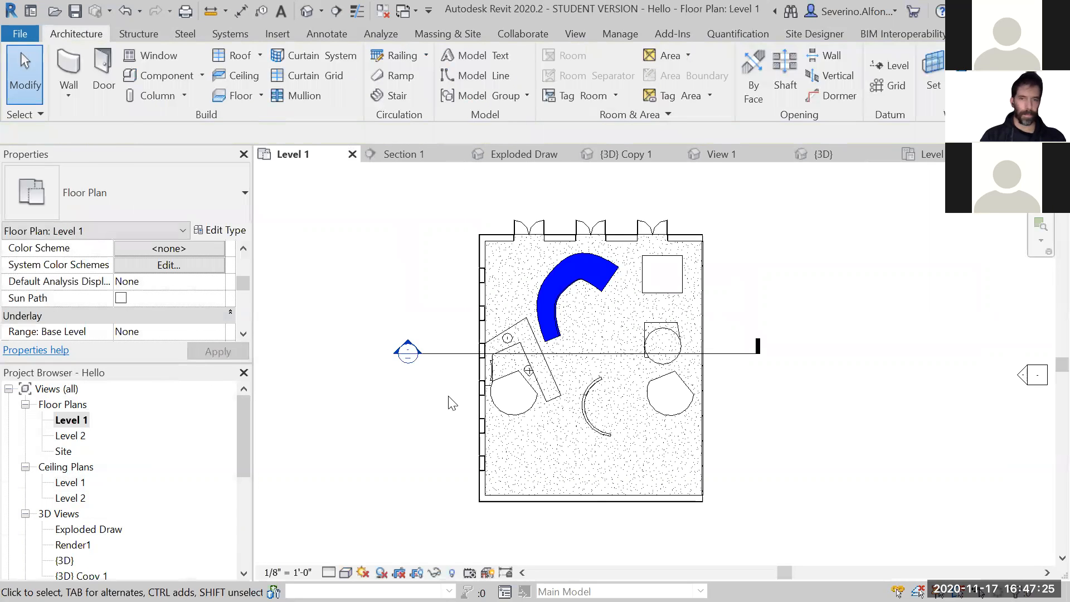
pyautogui.scroll(5, 526, 369)
pyautogui.click(475, 245)
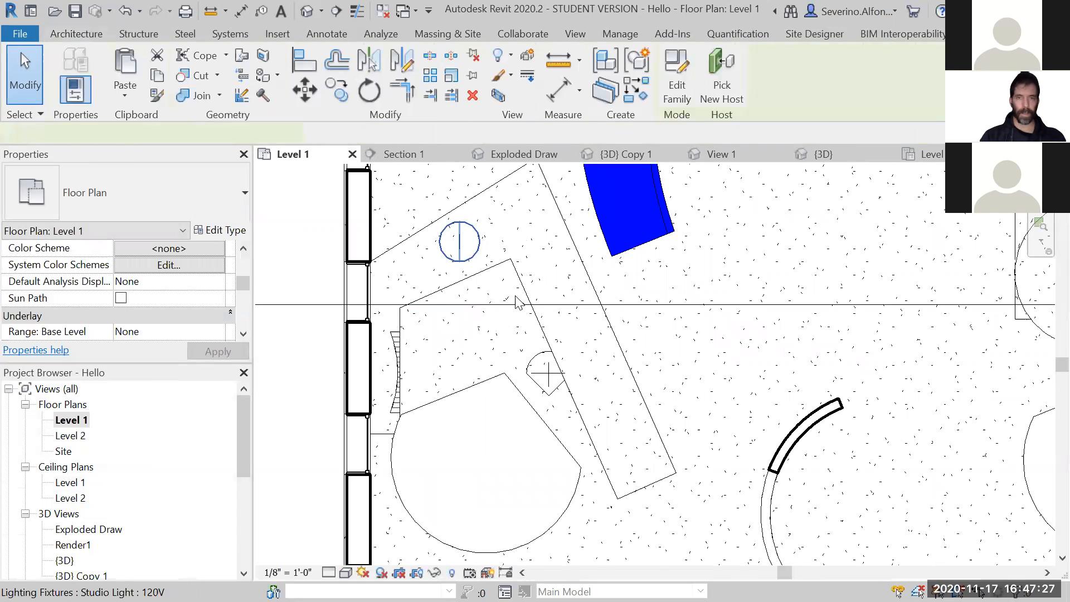
pyautogui.scroll(-5, 518, 302)
pyautogui.moveTo(401, 460); pyautogui.dragTo(426, 298)
# - Move the Section 1 line up the Level 1 floor plan so it runs just below the studio light
pyautogui.scroll(-3, 473, 430)
pyautogui.moveTo(467, 440); pyautogui.dragTo(466, 357)
pyautogui.press('Escape')
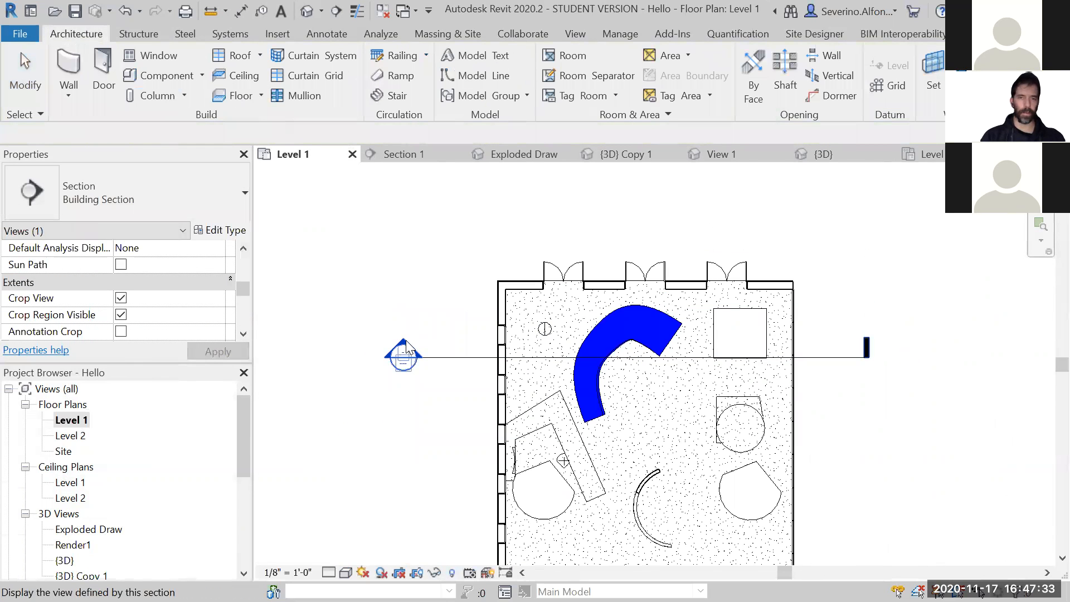
# - Open Section 1 and raise the studio light to above mid-height of the wall, beside the nearest double door
pyautogui.doubleClick(406, 341)
pyautogui.moveTo(491, 316); pyautogui.dragTo(478, 270)
pyautogui.press('Escape')
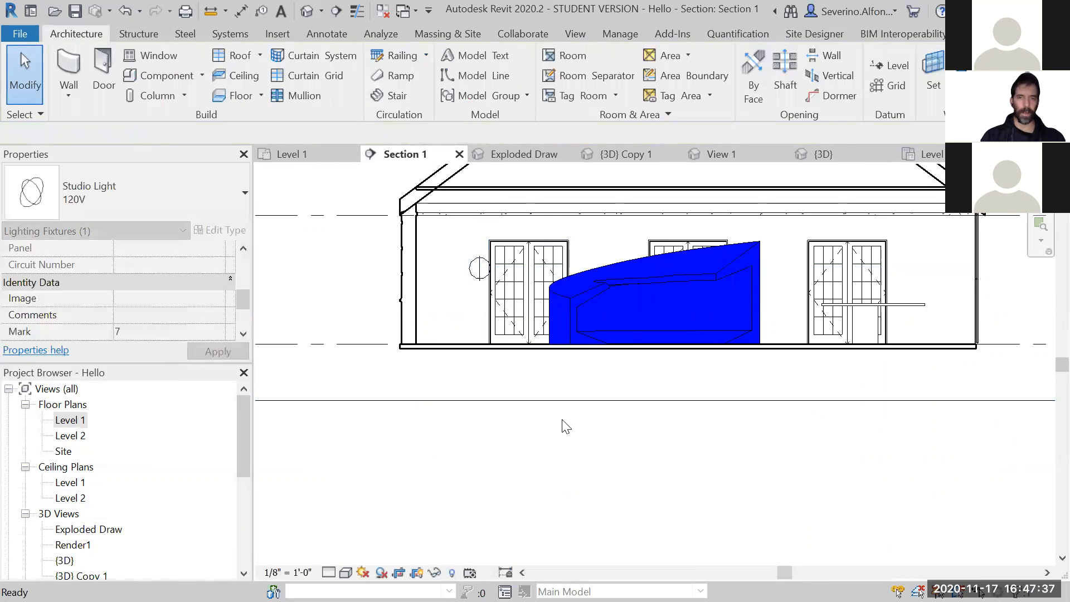
# - Go through the default 3D view to the Render1 perspective view
pyautogui.click(306, 11)
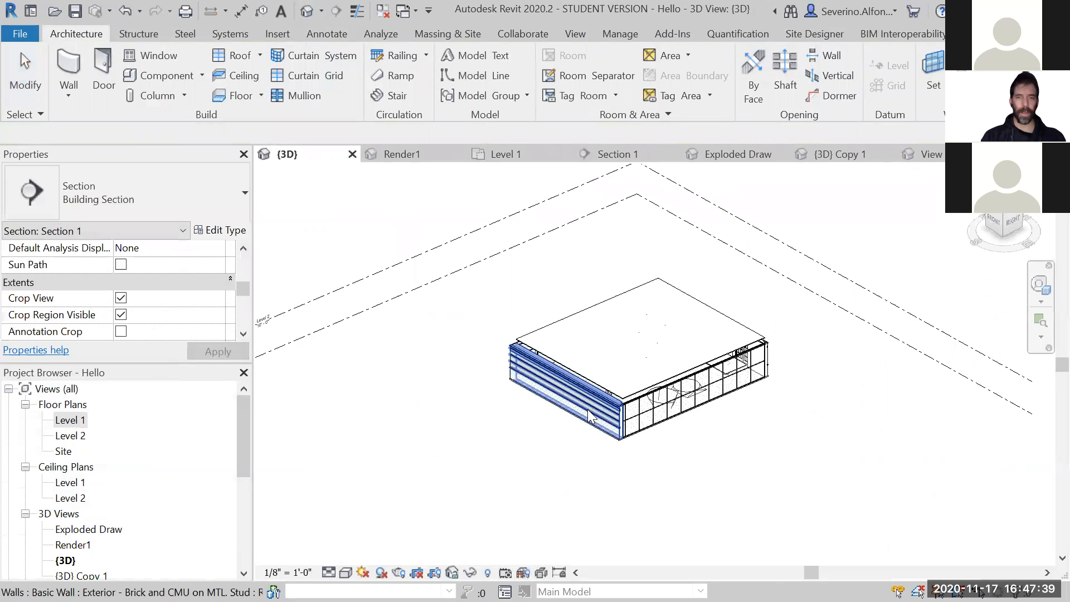
pyautogui.moveTo(247, 432); pyautogui.dragTo(246, 462)
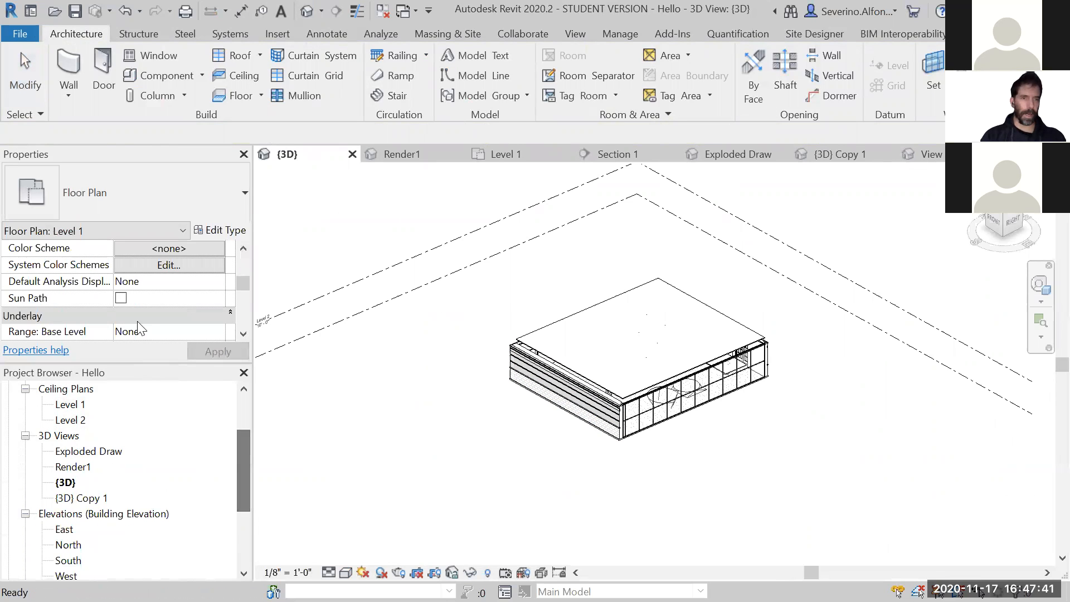
pyautogui.doubleClick(74, 467)
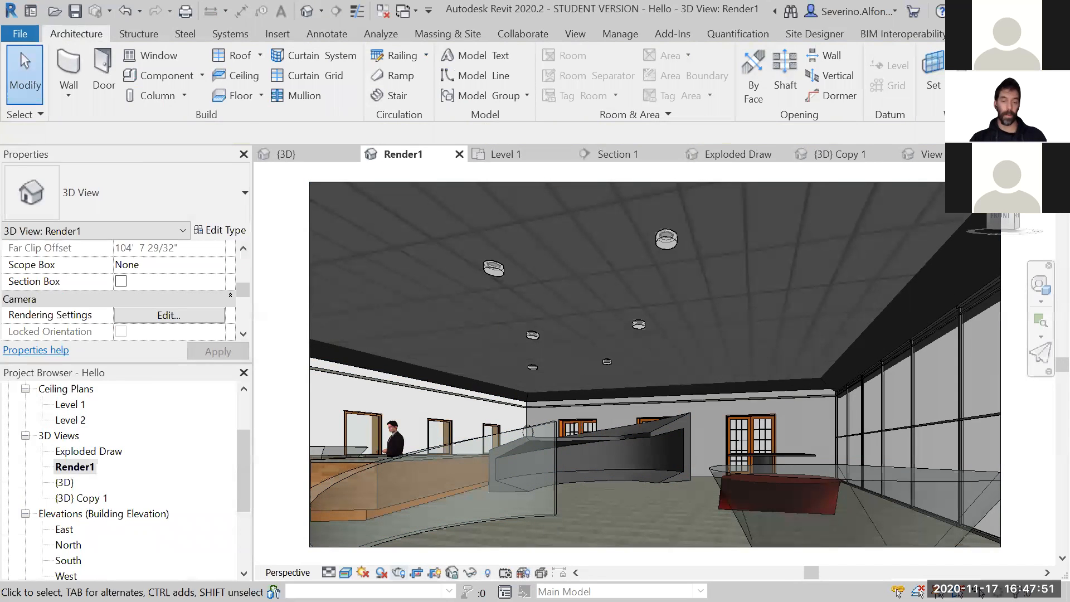
# - Check the studio light's entry in Render1's artificial lights list, leaving the light settings as they are
pyautogui.click(399, 573)
pyautogui.click(131, 282)
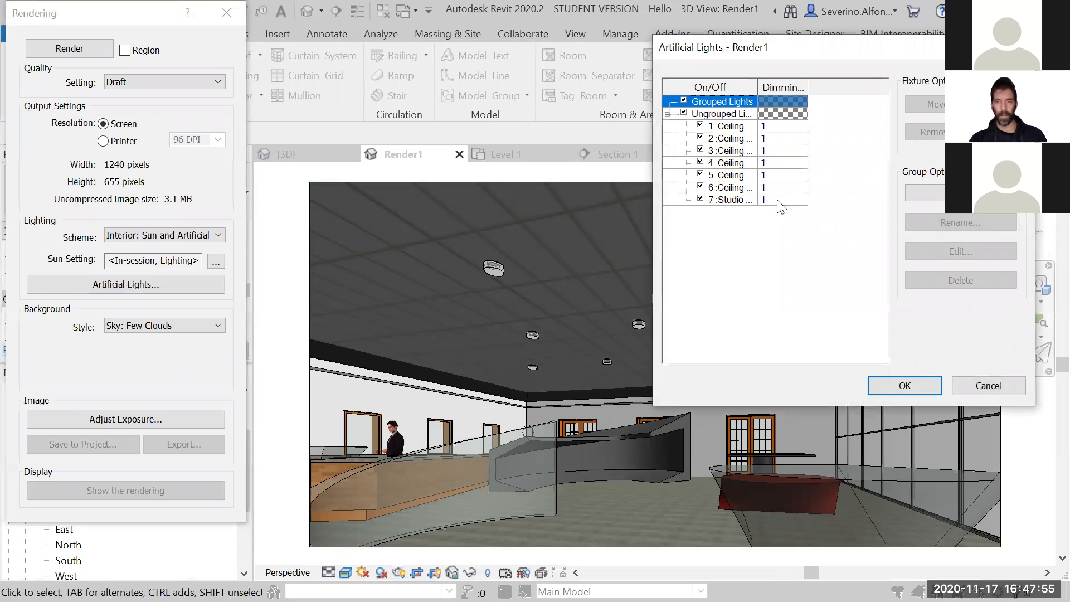
pyautogui.click(774, 201)
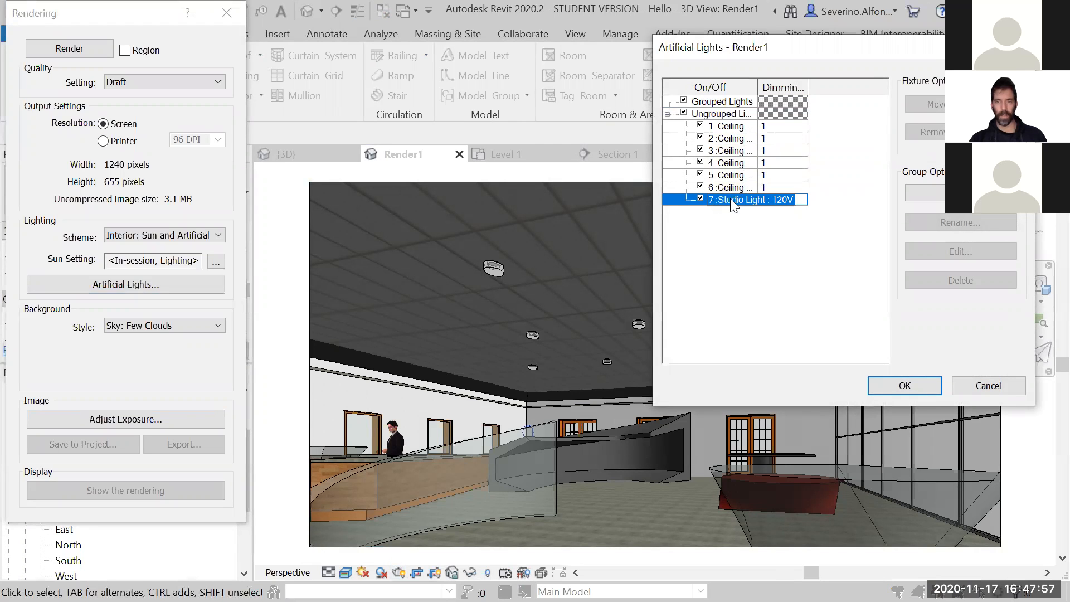
pyautogui.press('Escape')
pyautogui.press('Escape')
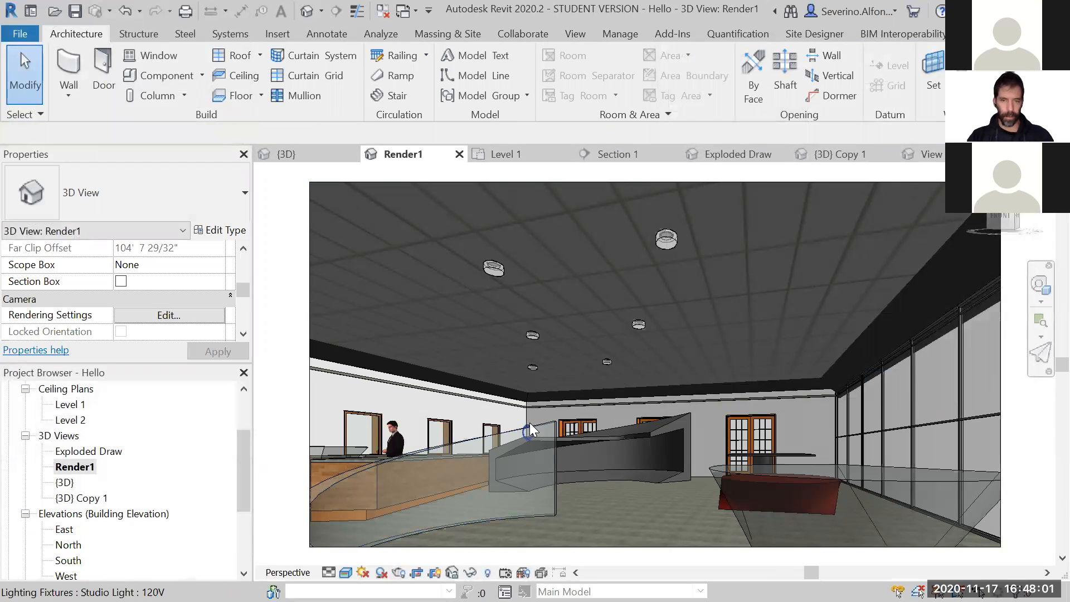
# - Open the 120V Studio Light's type properties and review the Simple and Advanced methods for its Light Loss Factor
pyautogui.click(529, 423)
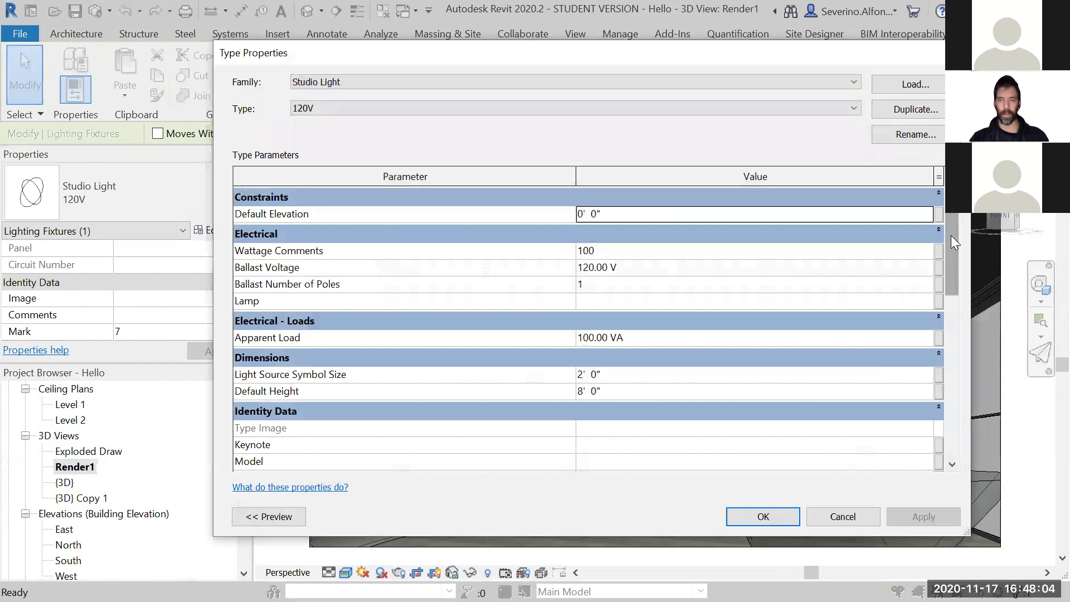
pyautogui.moveTo(951, 235); pyautogui.dragTo(952, 237)
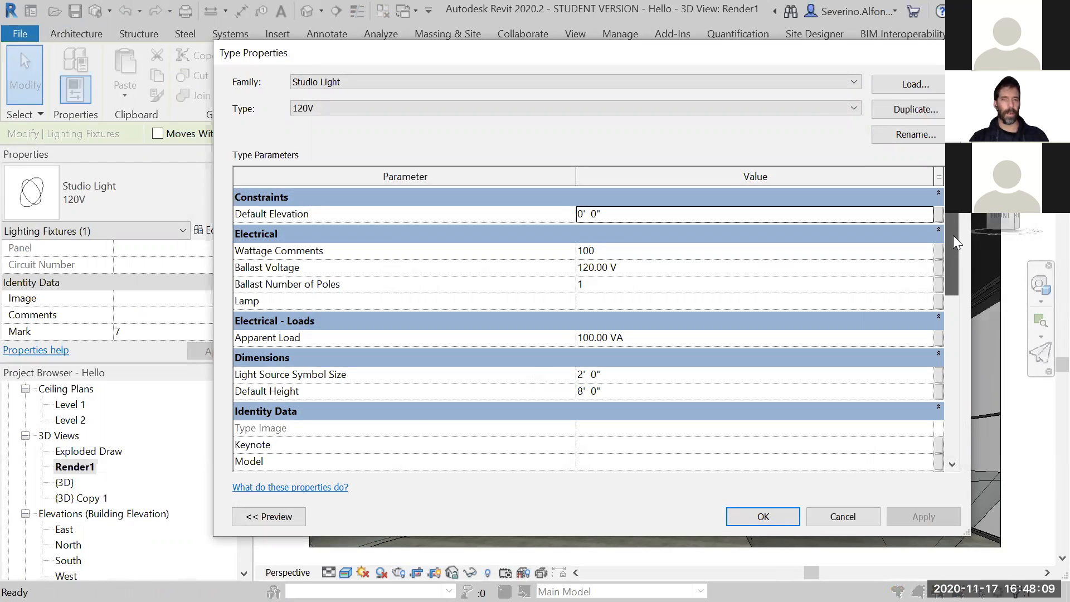
pyautogui.moveTo(953, 238); pyautogui.dragTo(949, 404)
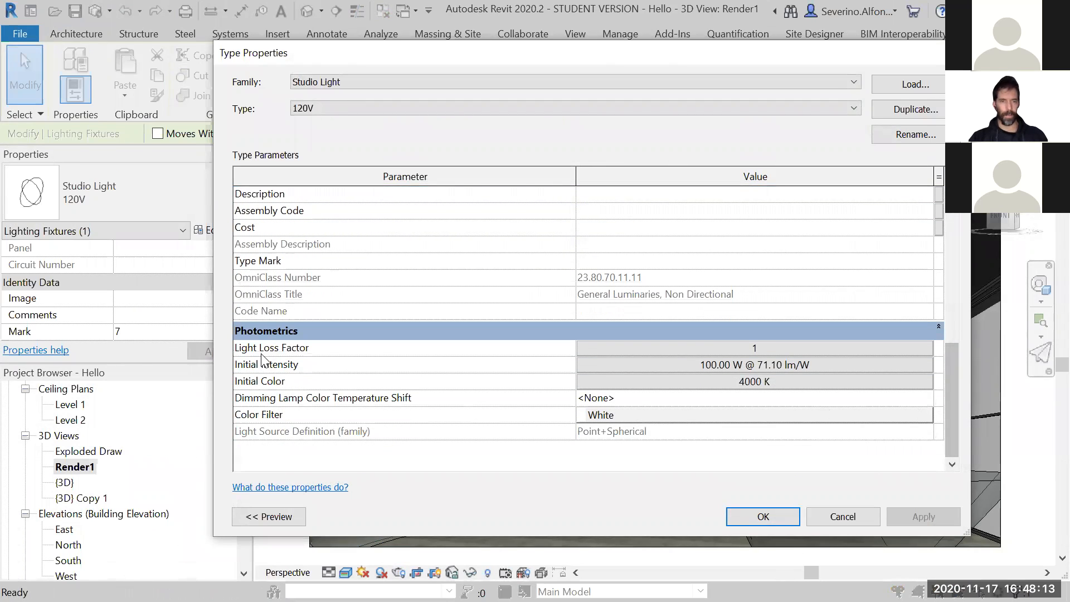
pyautogui.click(695, 349)
pyautogui.click(696, 350)
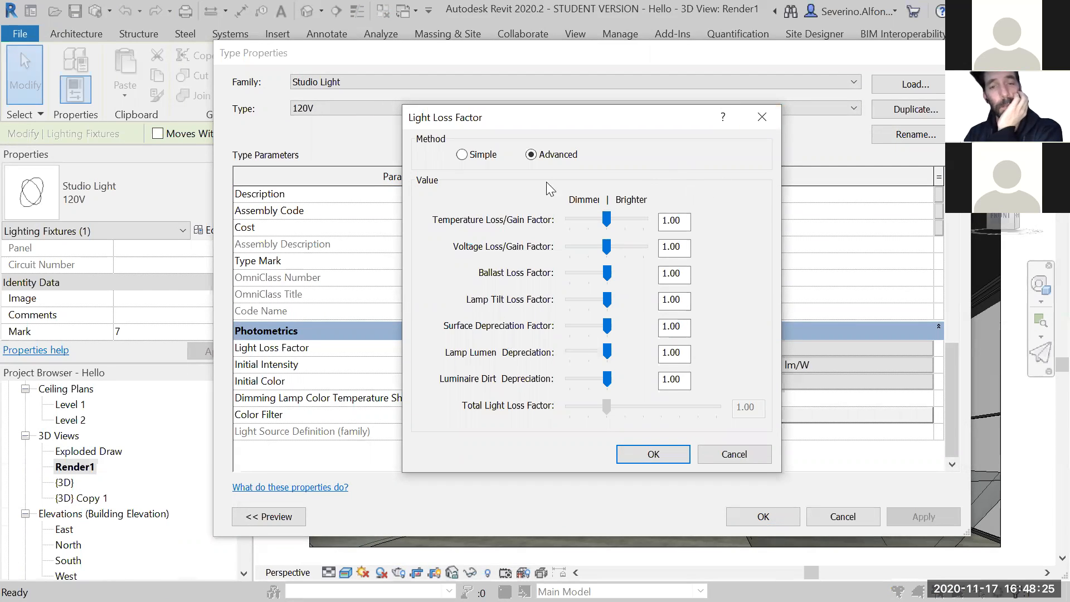
pyautogui.click(463, 154)
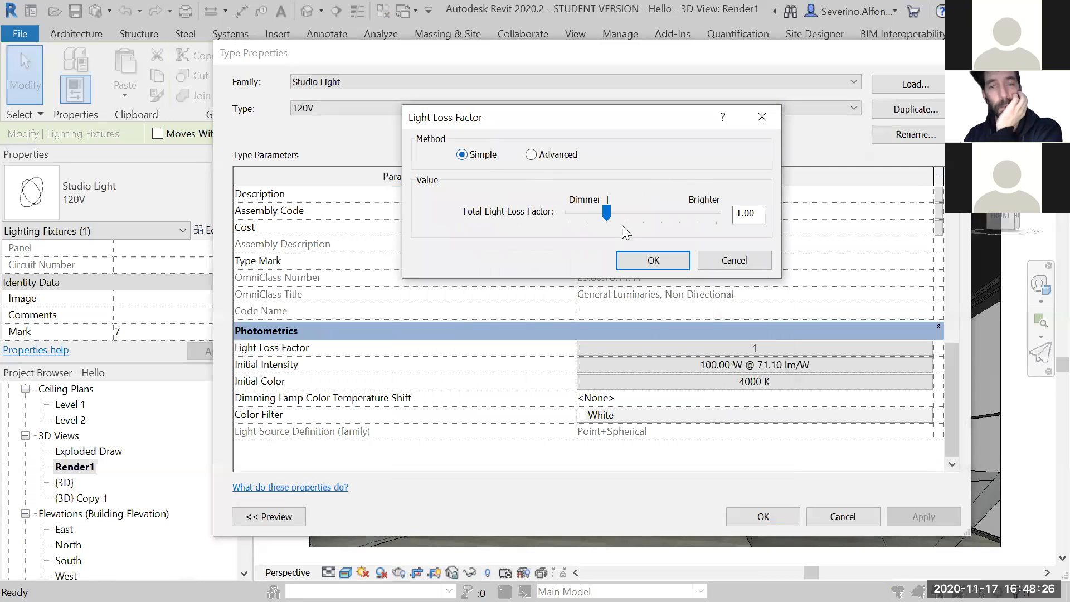
pyautogui.click(554, 157)
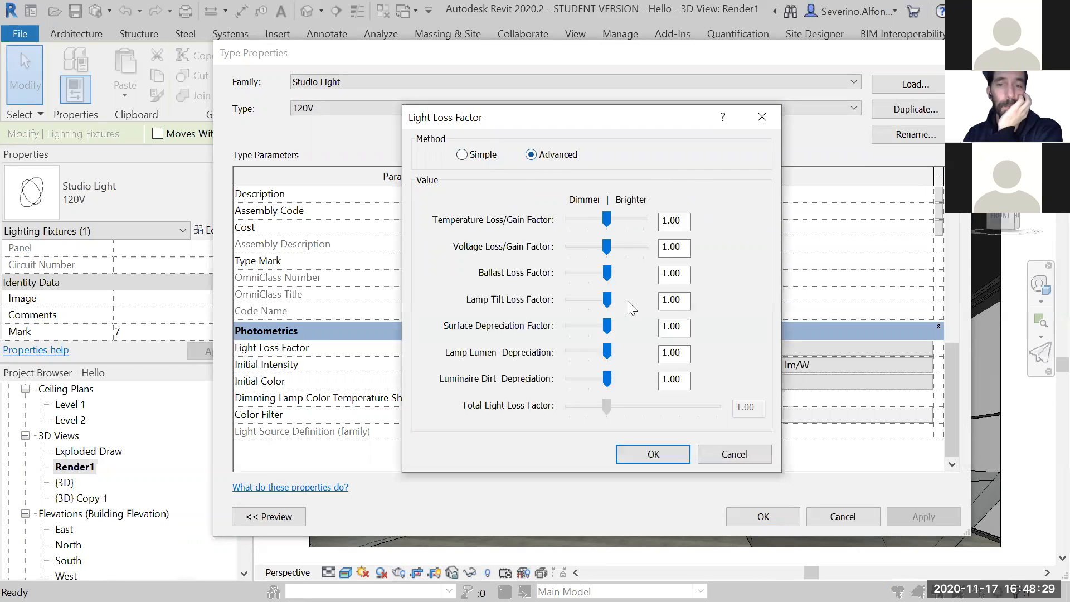
pyautogui.click(709, 454)
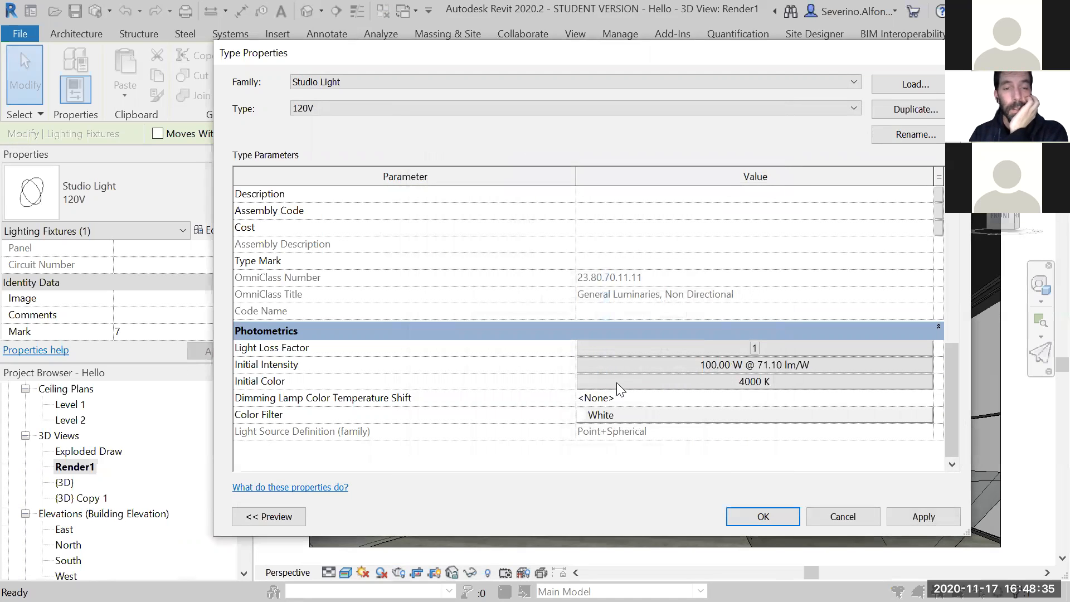
# - Set the studio light's Initial Color to the Xenon preset and apply the type properties
pyautogui.click(653, 382)
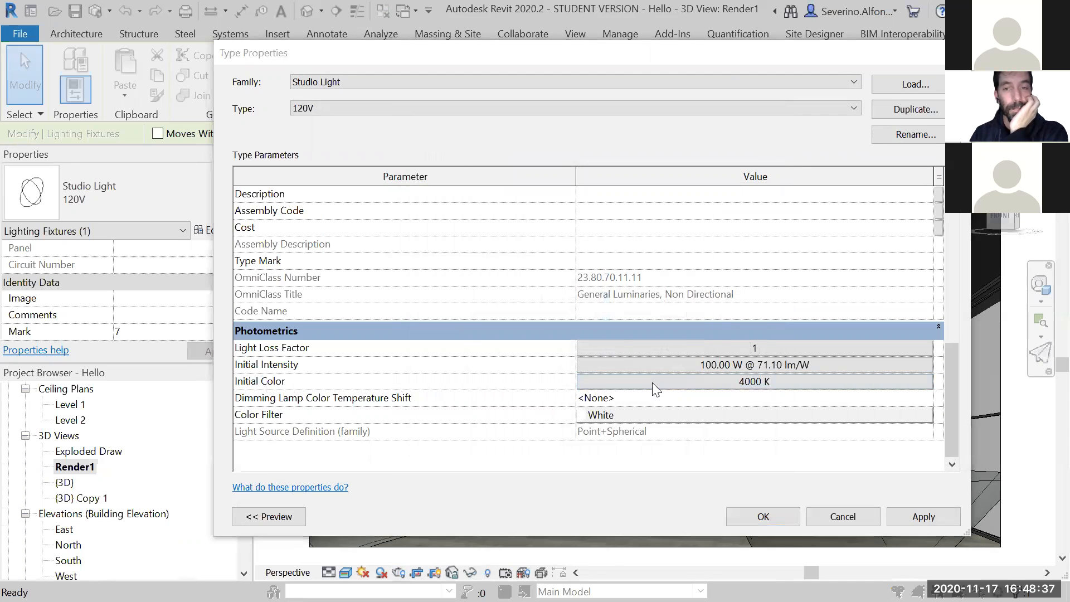
pyautogui.moveTo(563, 173); pyautogui.dragTo(496, 146)
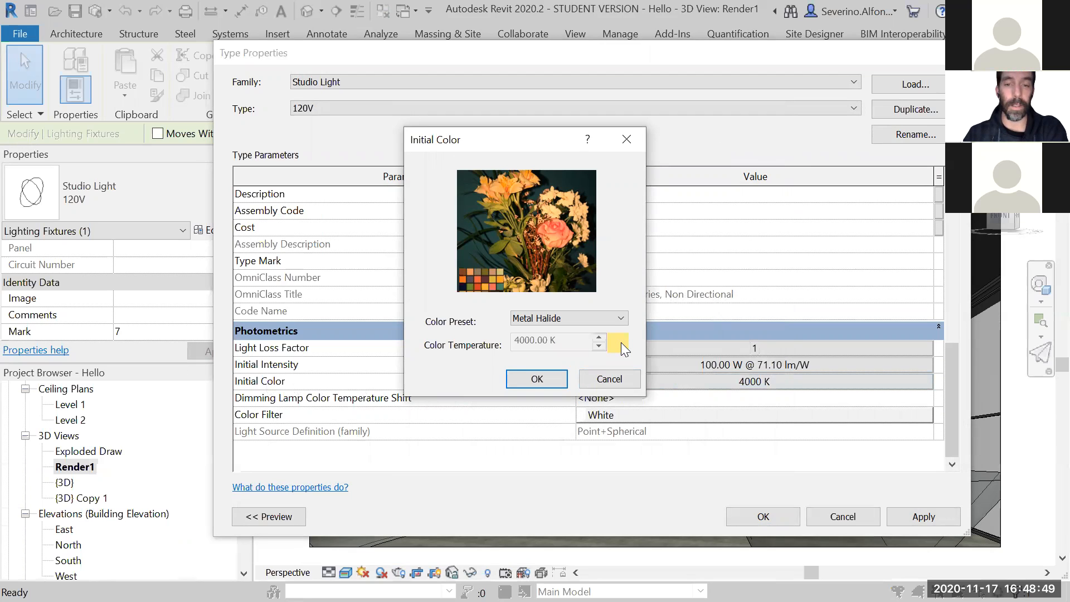
pyautogui.click(619, 319)
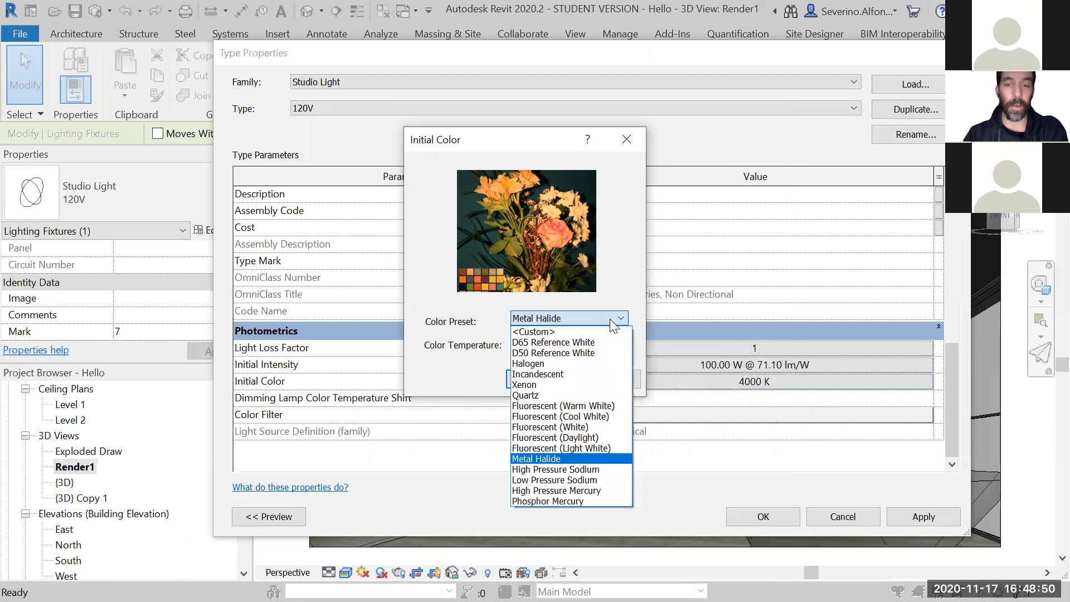
pyautogui.click(559, 385)
pyautogui.click(553, 383)
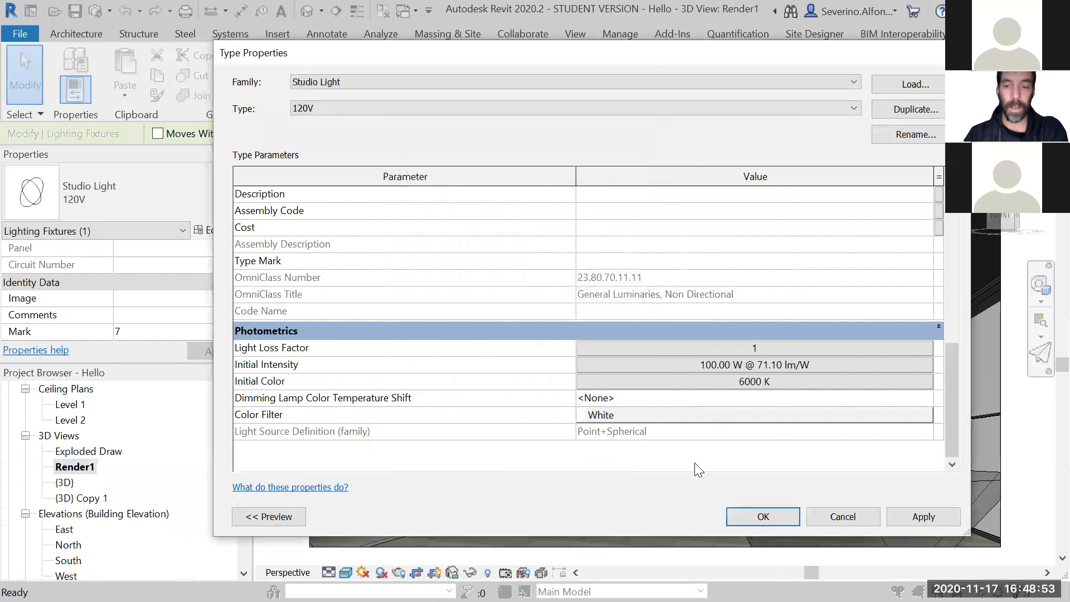
pyautogui.click(763, 518)
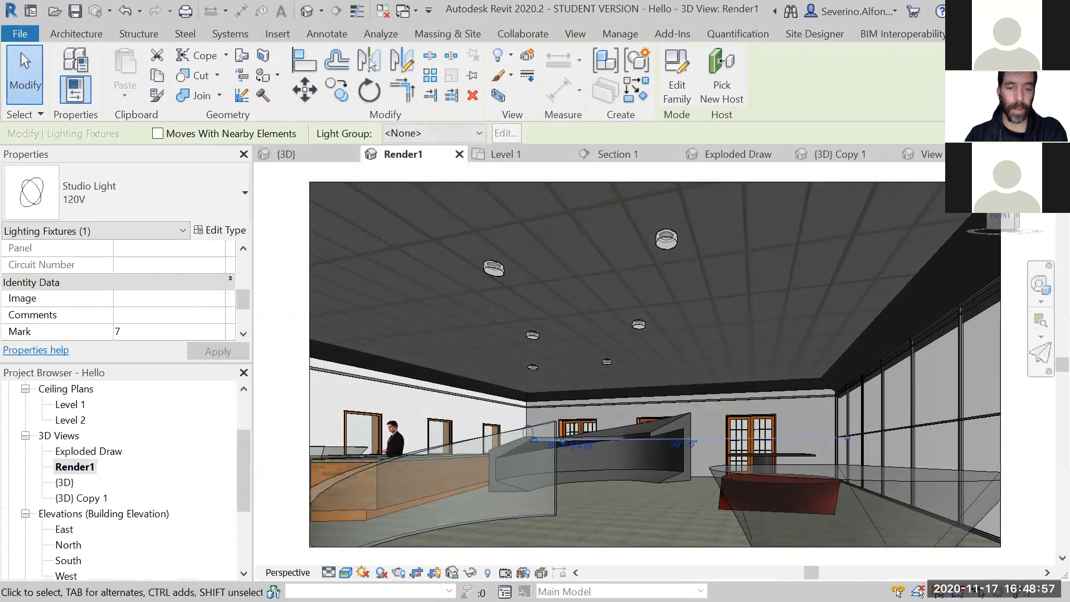
# - Render the Render1 view at Draft quality with the Interior: Sun and Artificial lighting scheme
pyautogui.click(399, 572)
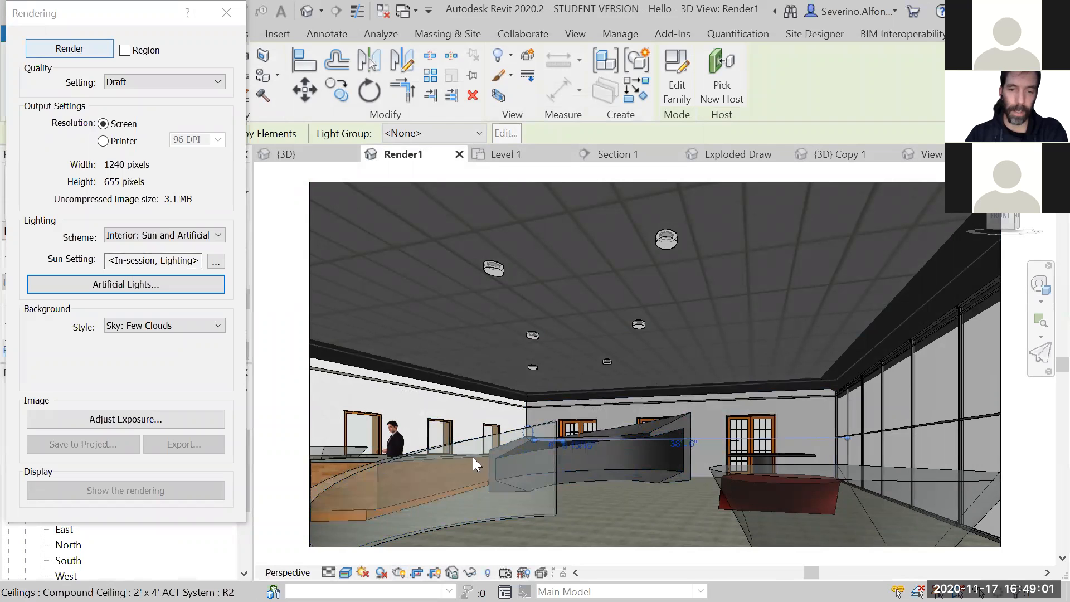
pyautogui.click(69, 48)
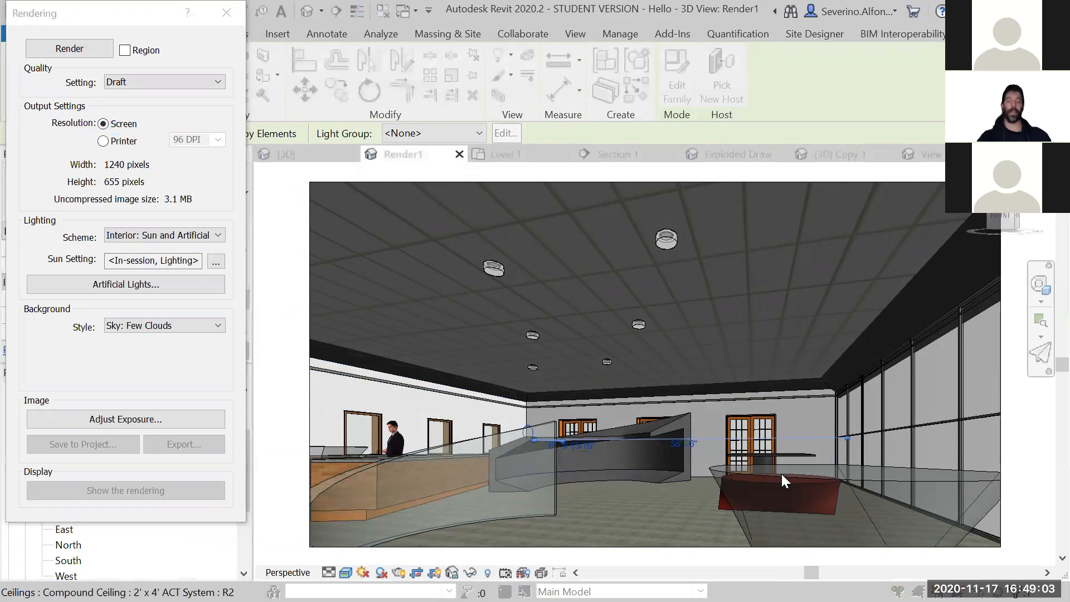